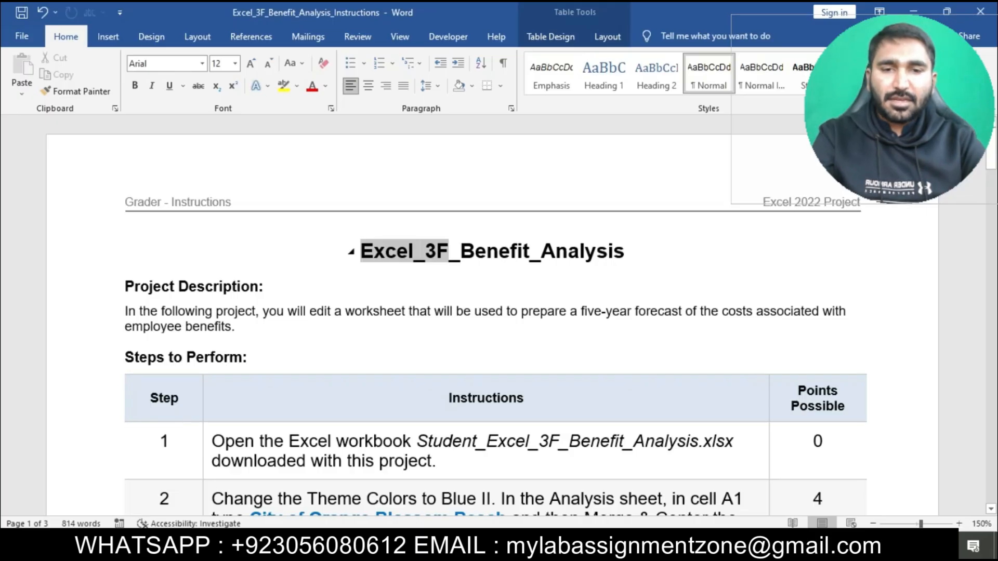
Step: Highlight the document title Excel_3F_Benefit_Analysis and the step 1 instruction in yellow
left_click_drag(448, 252, 630, 251)
left_click(682, 217)
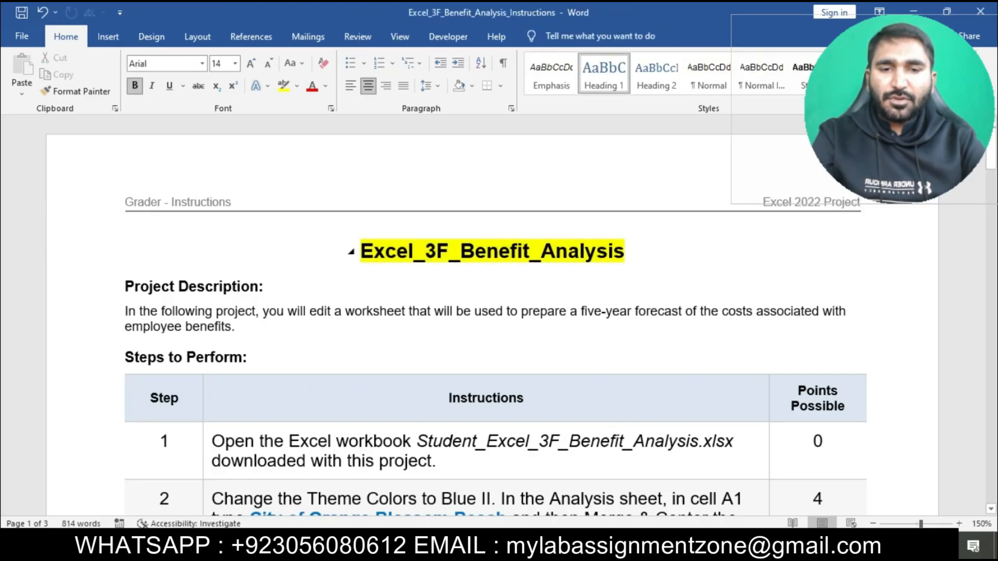
scroll(493, 312, "down", 6)
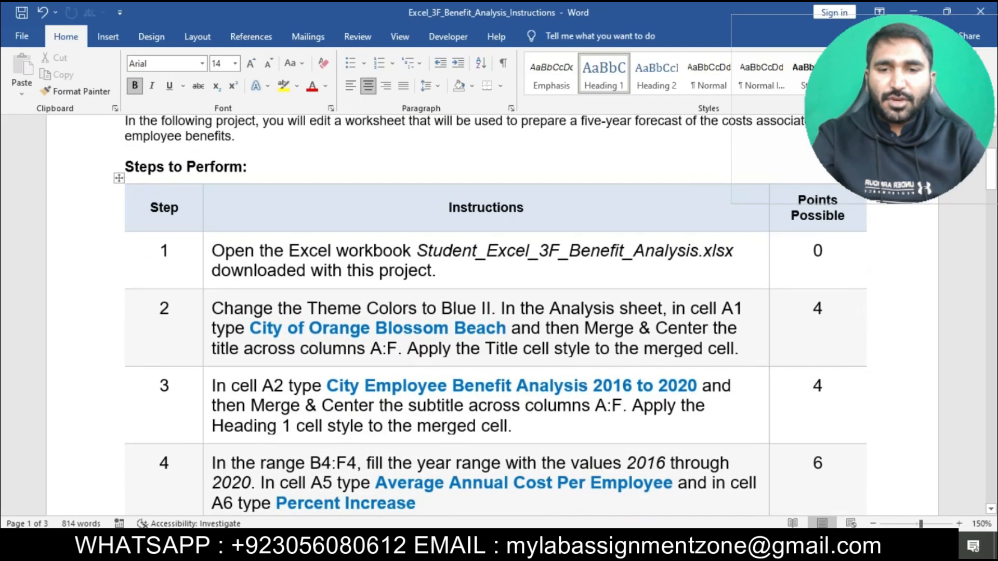
triple_click(494, 255)
left_click(504, 253)
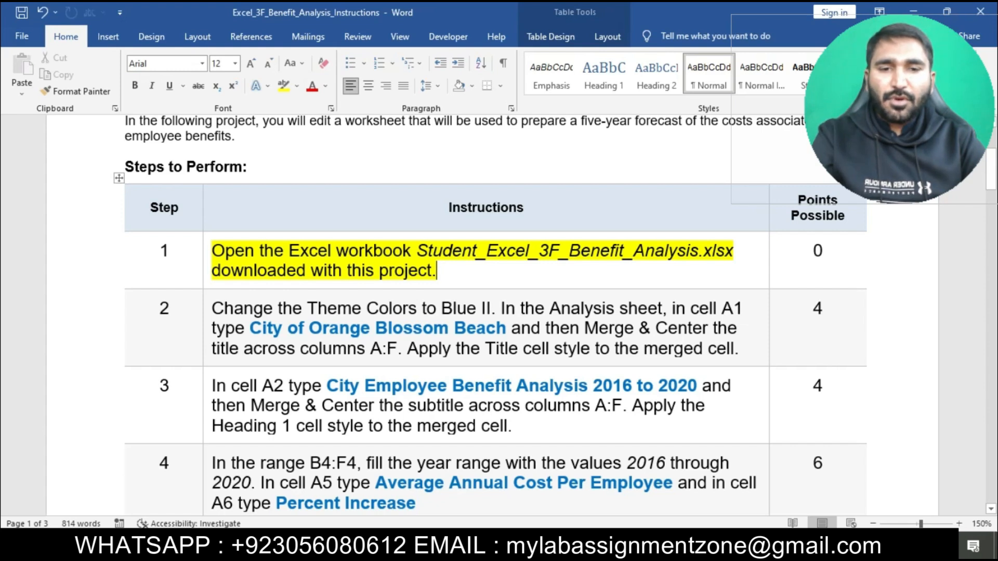
Step: Switch to the Excel workbook to review its Analysis and New Insurance sheets, and return to the Word instructions
key("alt+Tab")
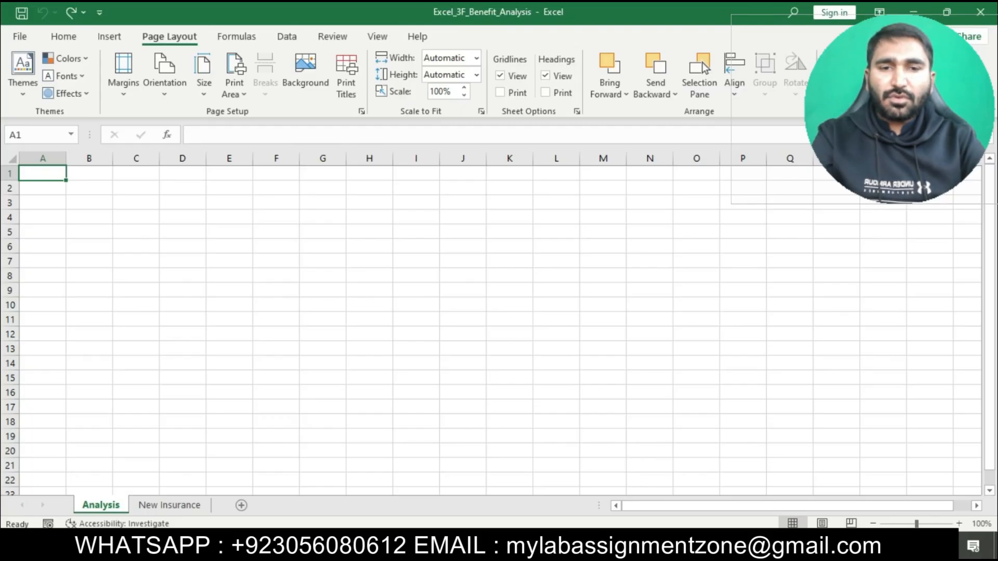
key("ctrl+Page_Down")
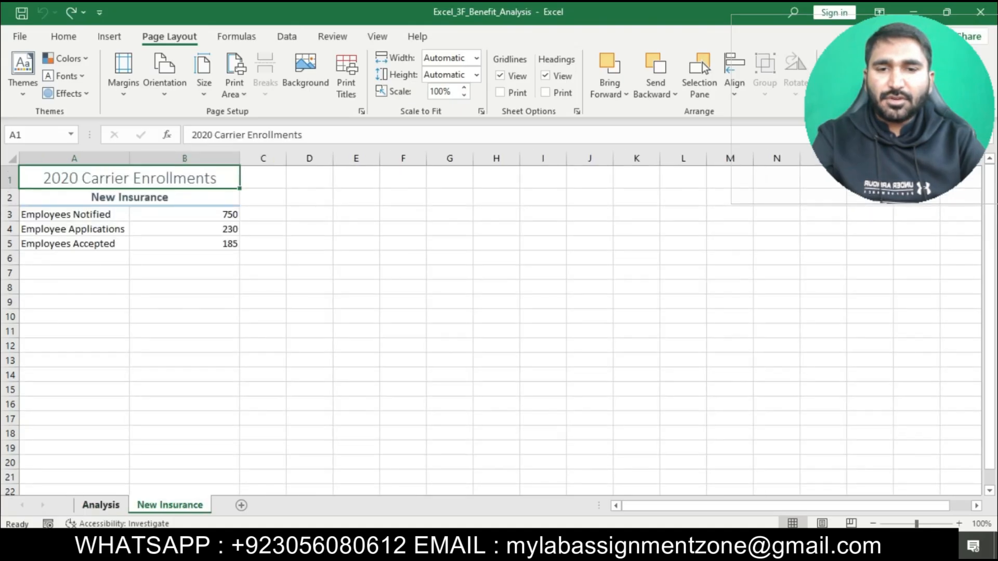
key("ctrl+Page_Up")
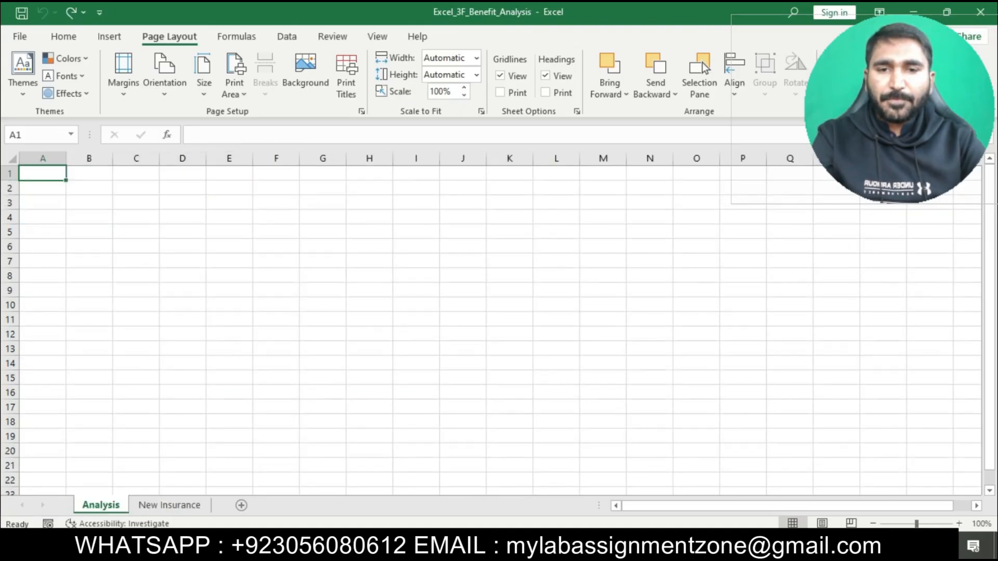
key("alt+Tab")
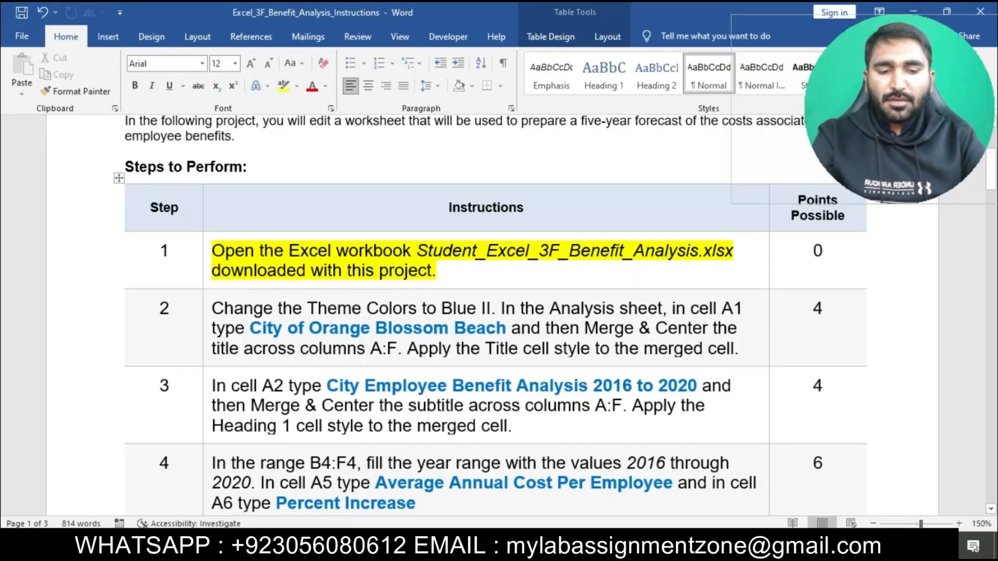
Step: Remove the yellow highlight from the step 1 instruction and highlight the step 2 instruction in yellow
left_click_drag(212, 252, 439, 271)
left_click(507, 246)
left_click_drag(212, 309, 740, 349)
left_click(764, 324)
left_click(634, 329)
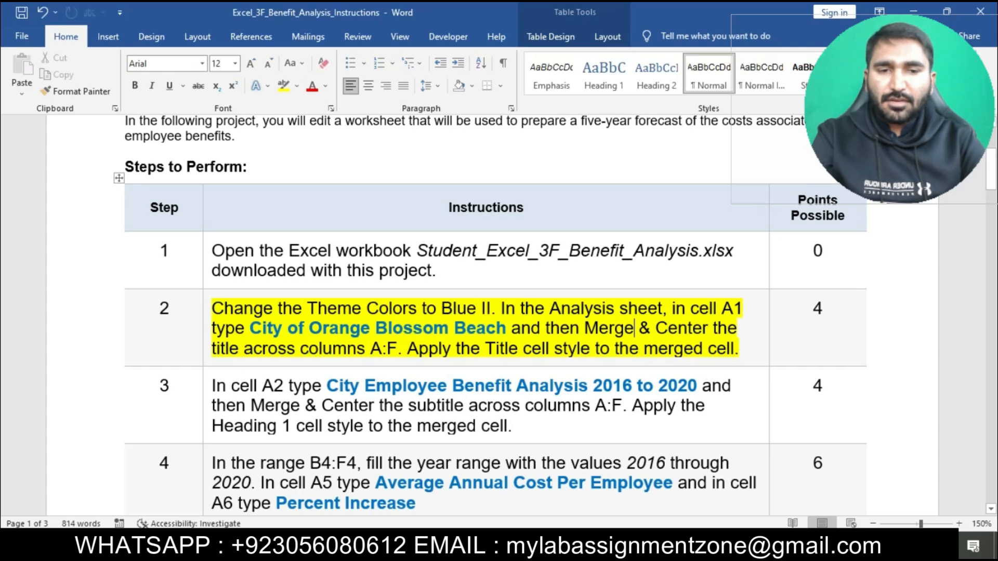
Step: Following step 2 of the instructions, change the Excel workbook's theme colors to Blue II
left_click_drag(211, 308, 491, 308)
key("alt+Tab")
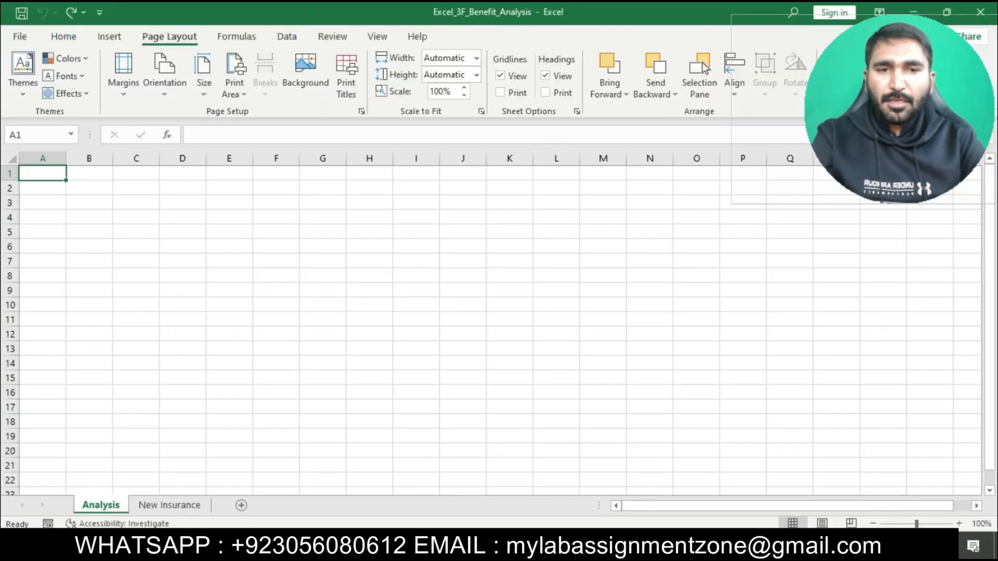
key("alt+Tab")
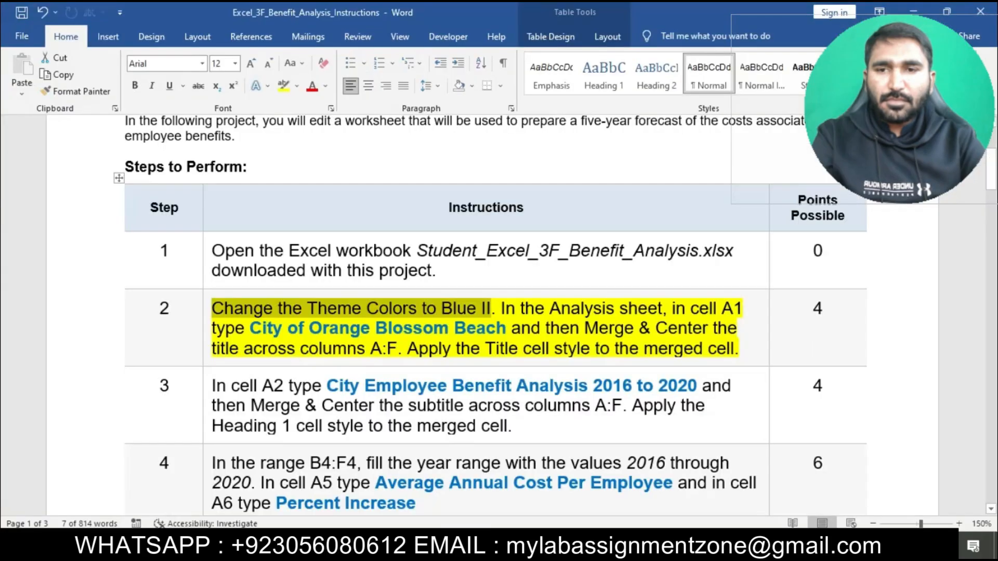
key("alt+Tab")
left_click(67, 58)
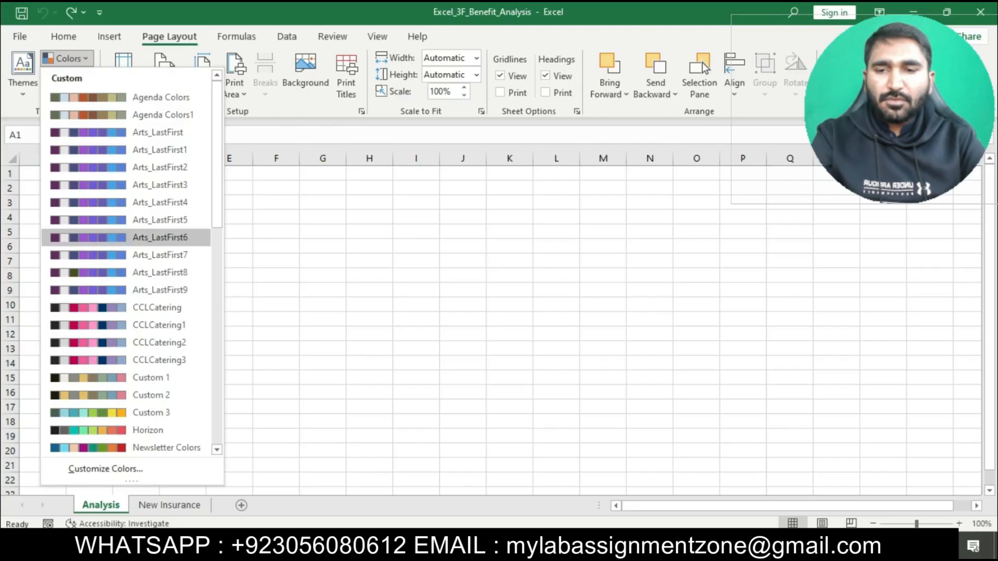
scroll(130, 286, "down", 7)
left_click(144, 348)
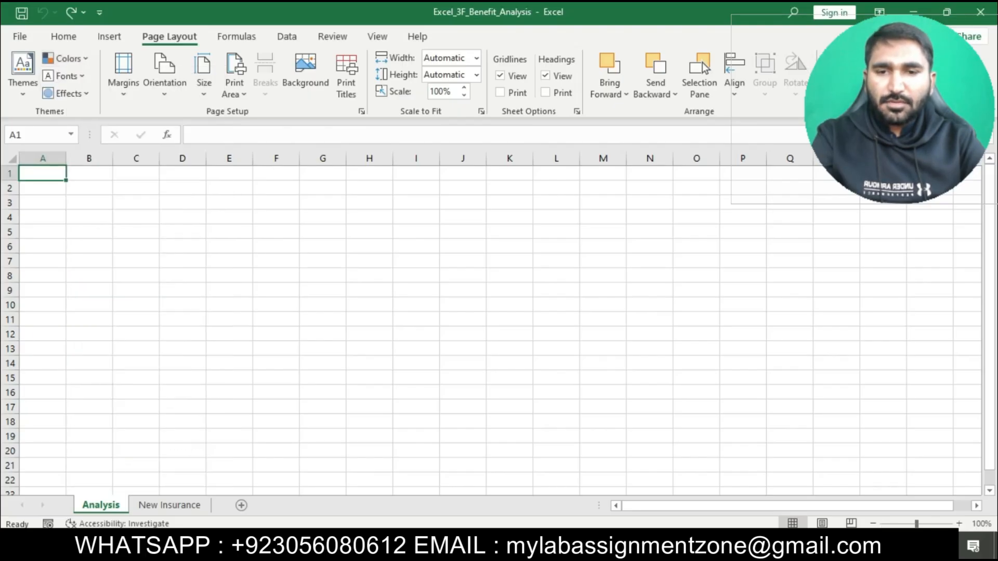
Step: Check in the Word instructions which sheet and title text step 2 requires for cell A1, and return to Excel
key("alt+Tab")
key("ctrl+shift+Right")
key("ctrl+shift+Right")
key("ctrl+shift+Right")
key("ctrl+shift+Right")
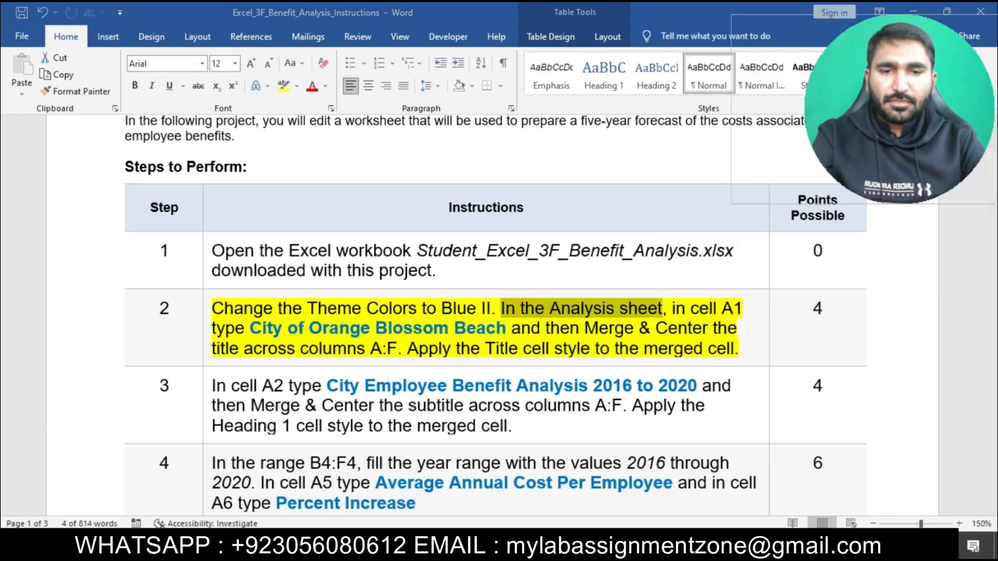
key("alt+Tab")
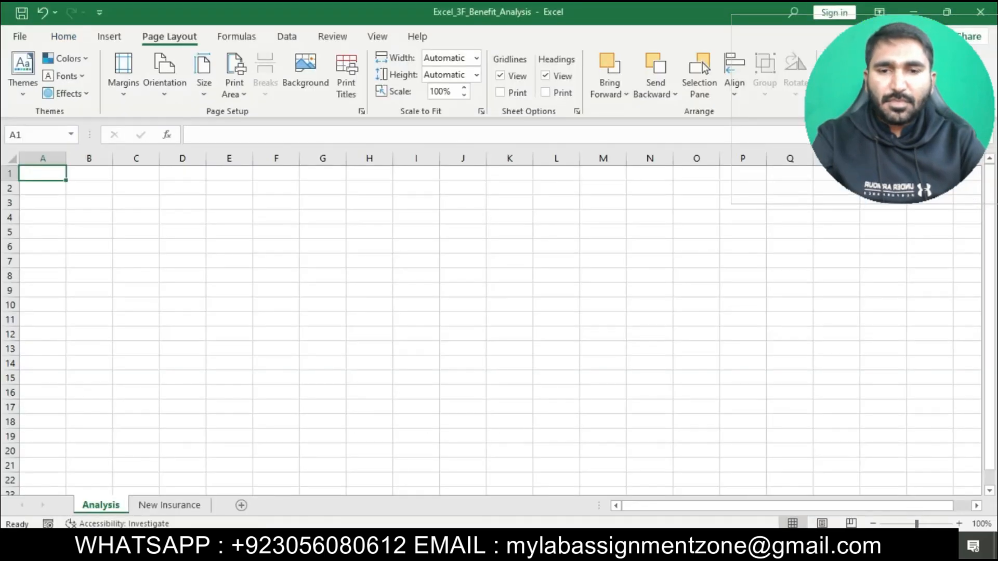
key("alt+Tab")
left_click_drag(250, 328, 507, 328)
key("alt+Tab")
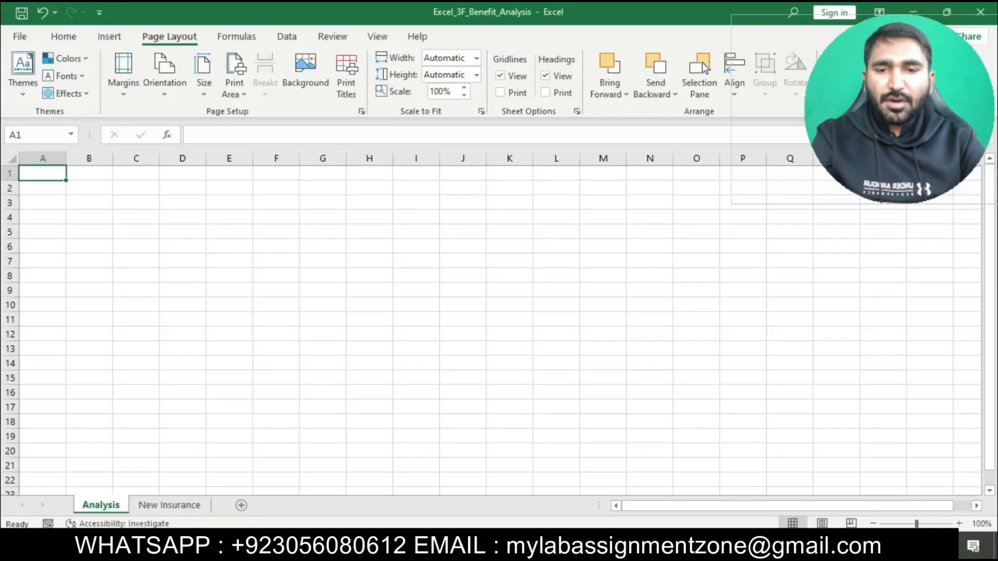
Step: Enter the title City of Orange Blossom Beach in cell A1 of the Analysis sheet, checking the wording against the instructions
type("City of Orane")
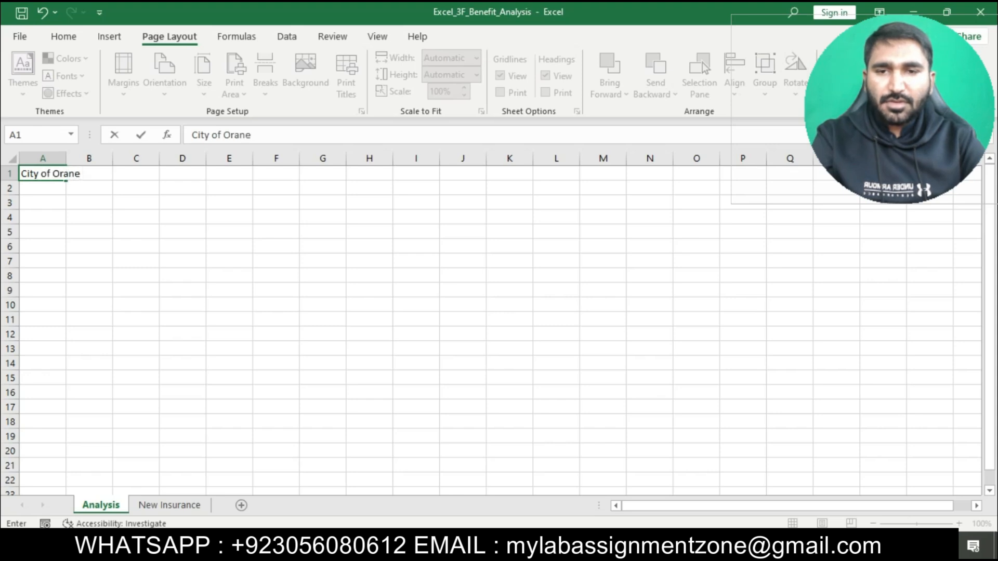
key("BackSpace")
key("BackSpace")
type("nge")
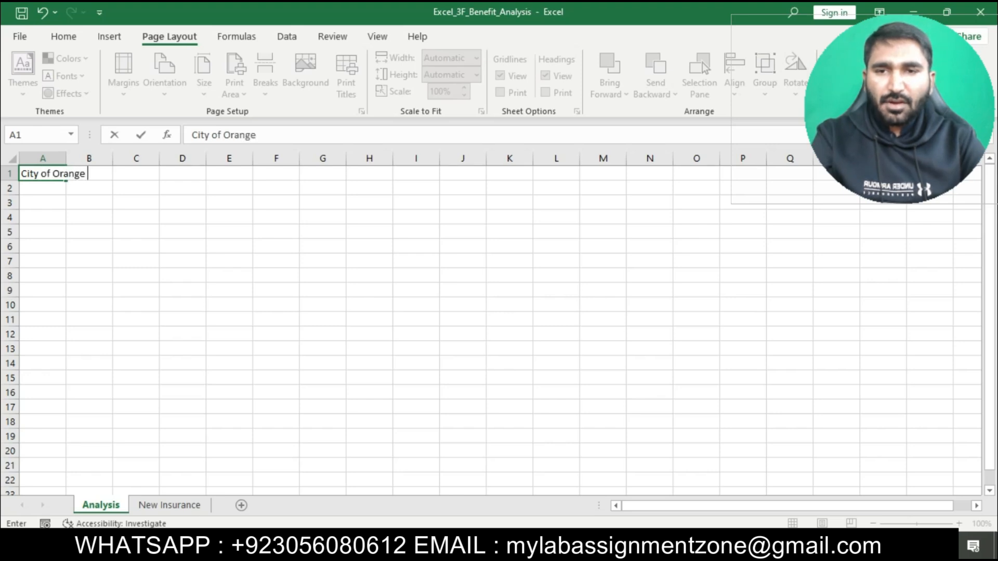
key("alt+Tab")
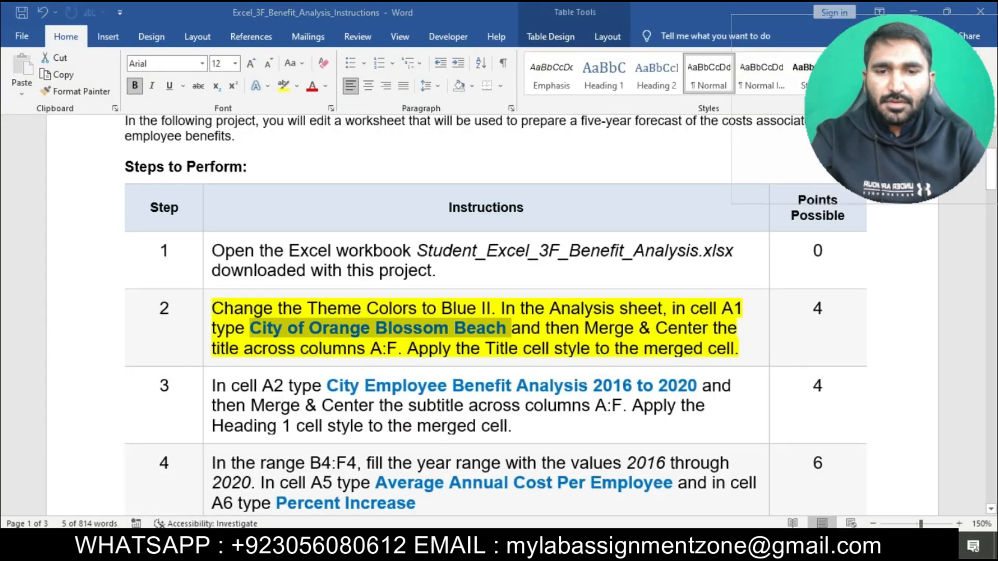
key("alt+Tab")
type("Blossom")
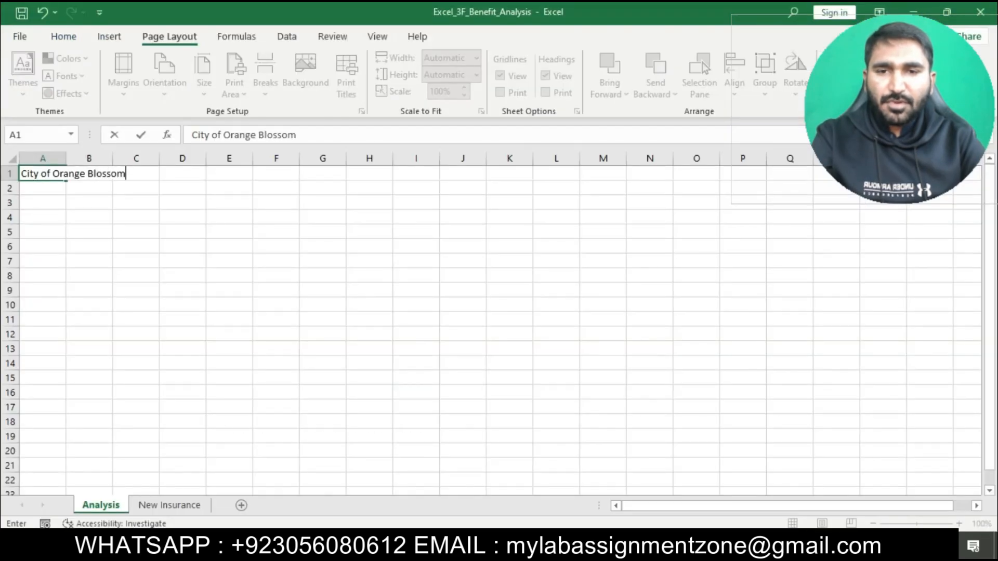
key("alt+Tab")
key("alt+Tab")
type("Beach")
key("Return")
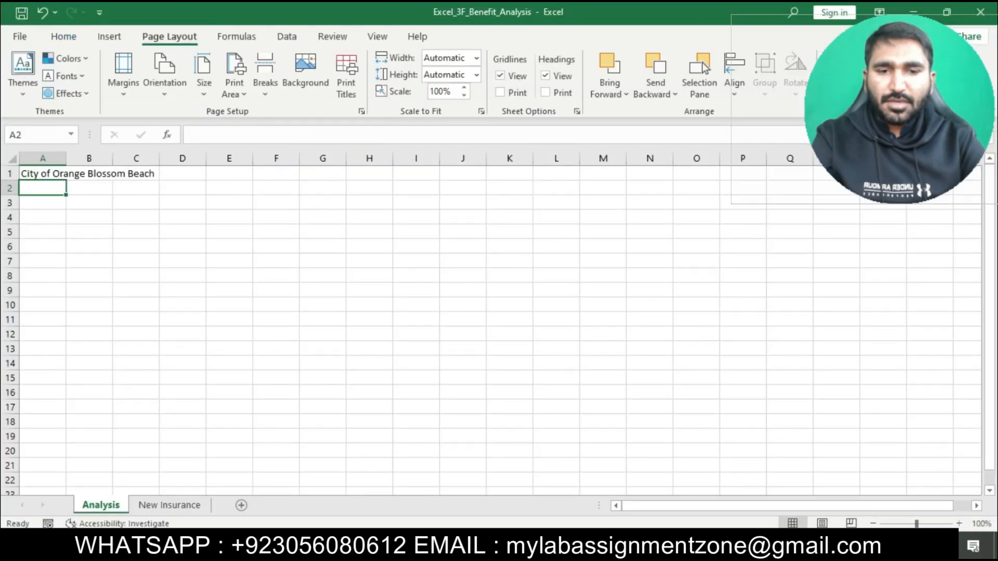
Step: Merge and center the title across A1:F1 as the step 2 instruction requires
key("alt+Tab")
left_click_drag(511, 329, 742, 350)
left_click(530, 329)
left_click_drag(527, 328, 407, 349)
key("alt+Tab")
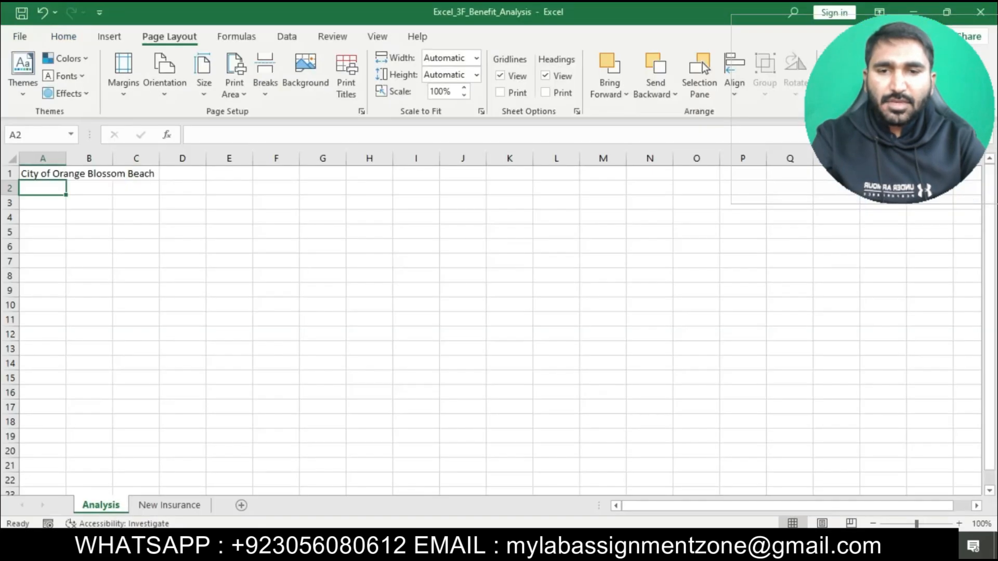
left_click_drag(42, 173, 276, 173)
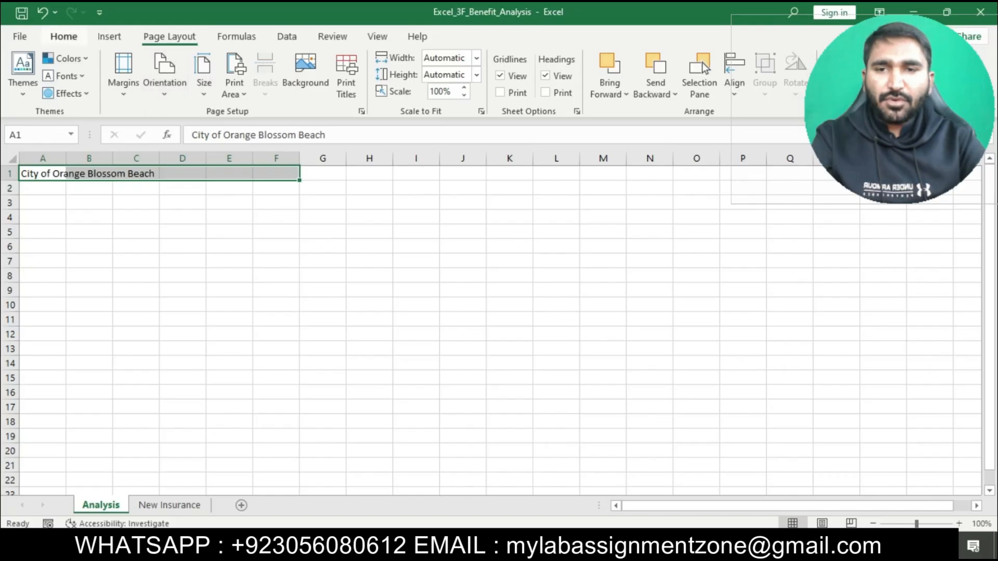
left_click(63, 36)
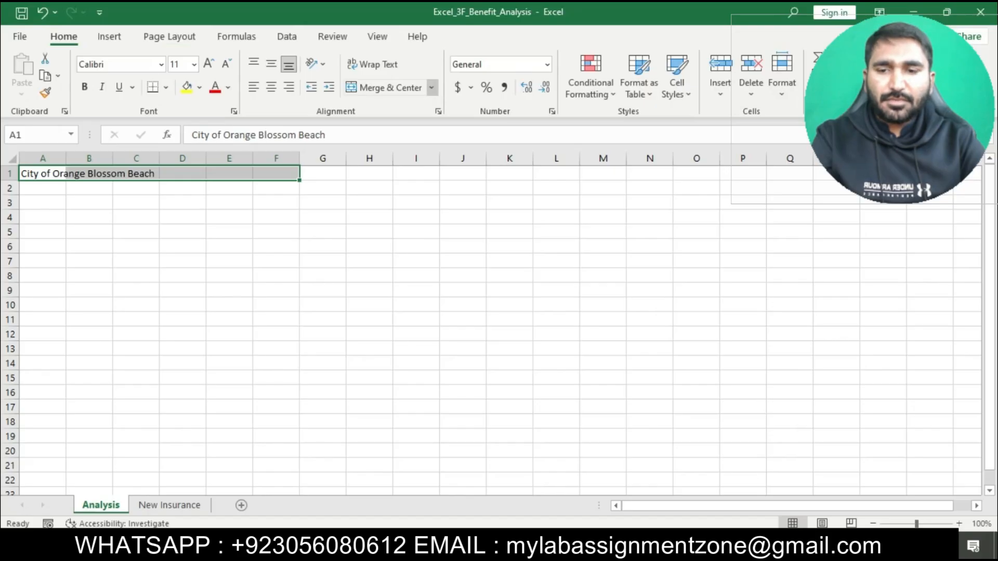
left_click(431, 88)
left_click(392, 105)
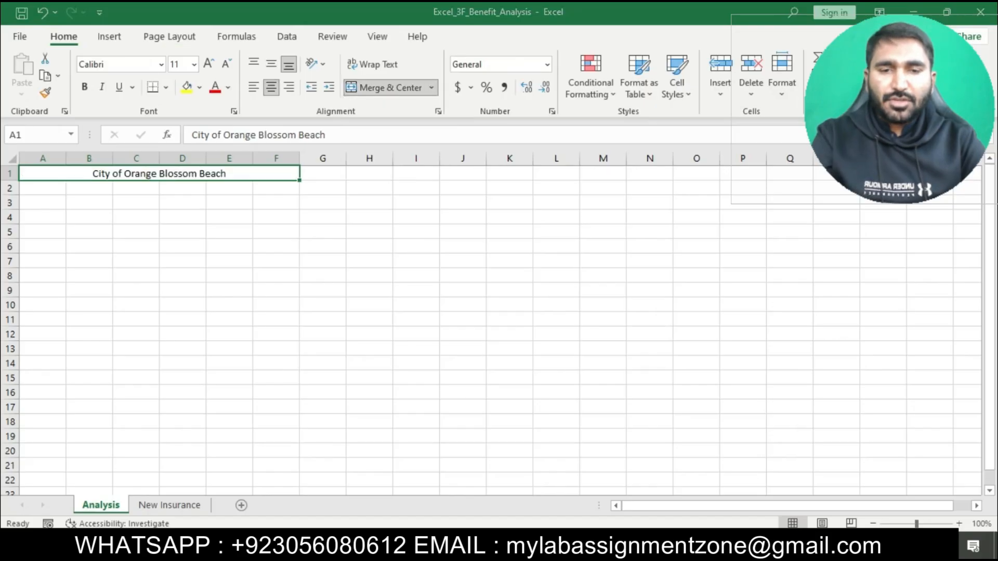
Step: Apply the Title cell style to the merged title cell, as the end of step 2 instructs
key("alt+Tab")
left_click_drag(408, 348, 742, 348)
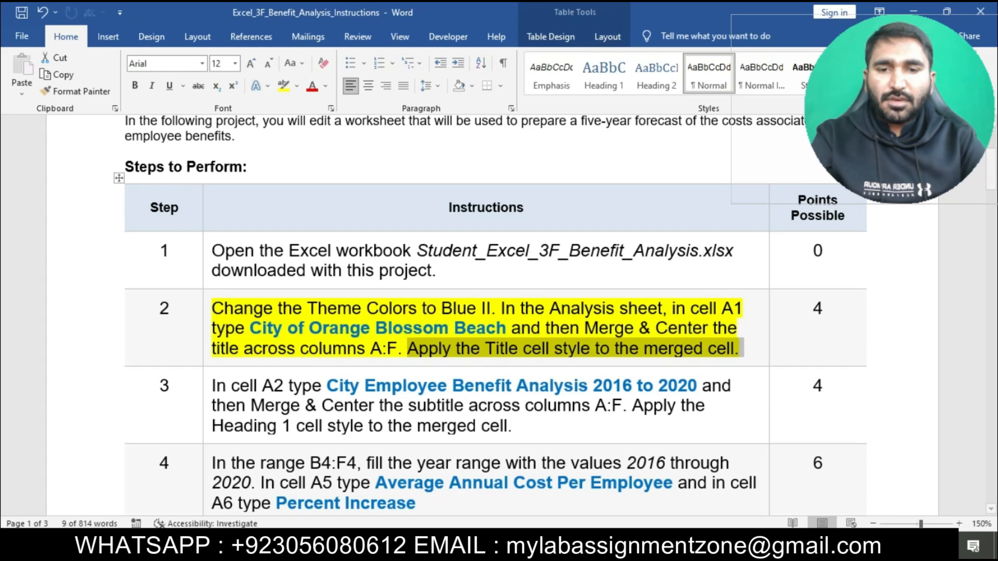
key("alt+Tab")
left_click(676, 76)
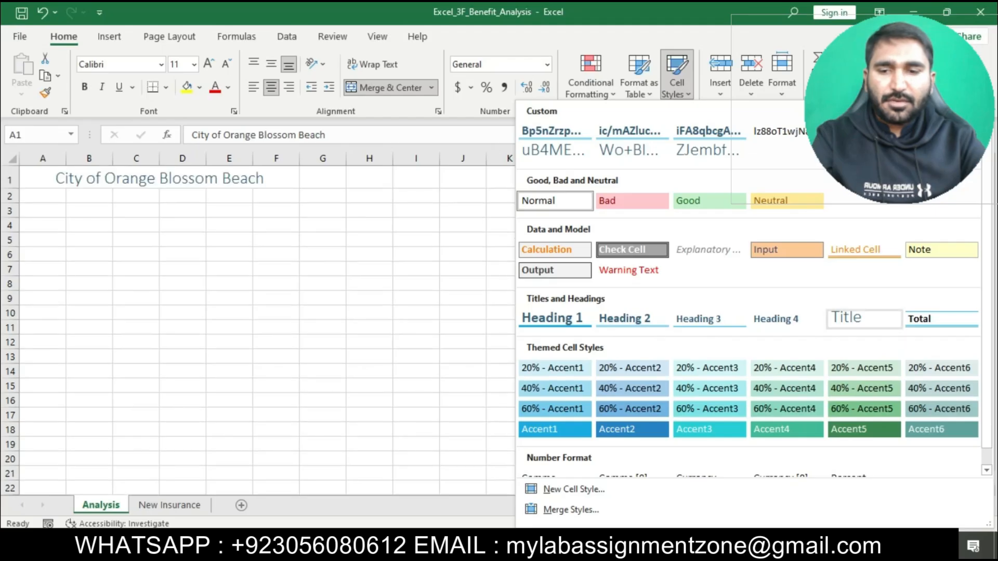
left_click(847, 319)
left_click(463, 327)
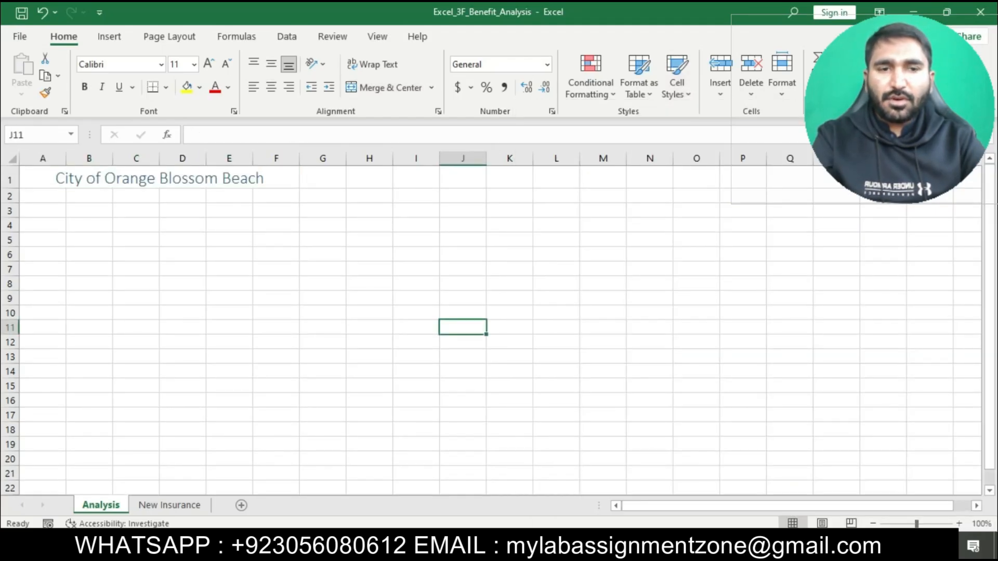
Step: In the Word instructions, remove the highlight from step 2 and highlight the step 3 instruction in yellow
key("alt+Tab")
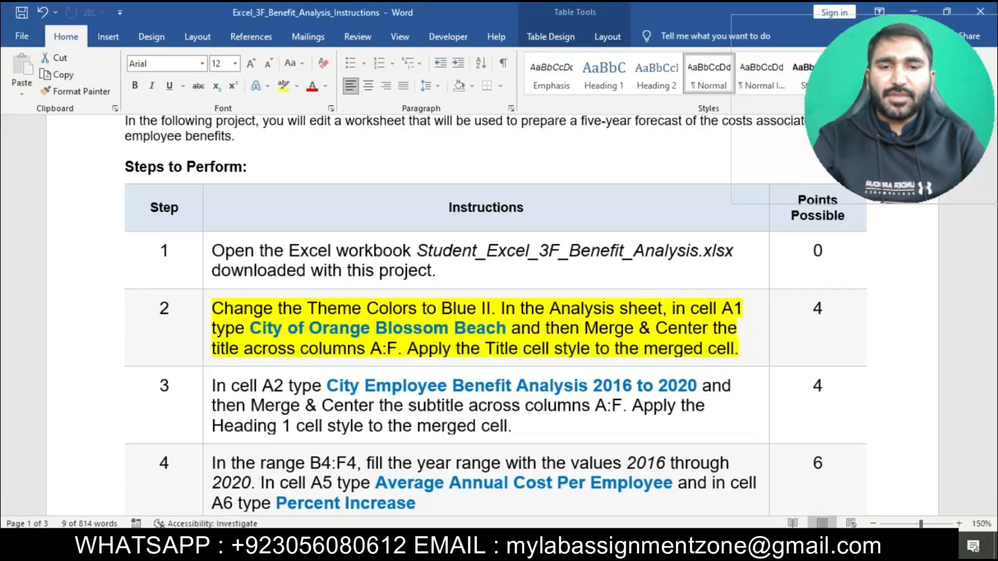
left_click(477, 328)
left_click_drag(212, 308, 743, 349)
left_click(745, 349)
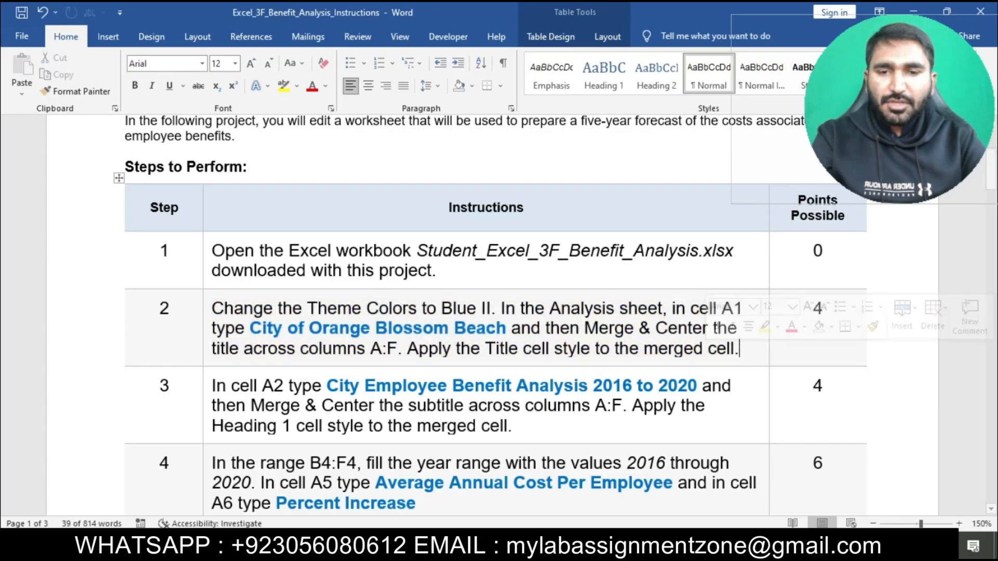
scroll(745, 349, "down", 3)
triple_click(422, 314)
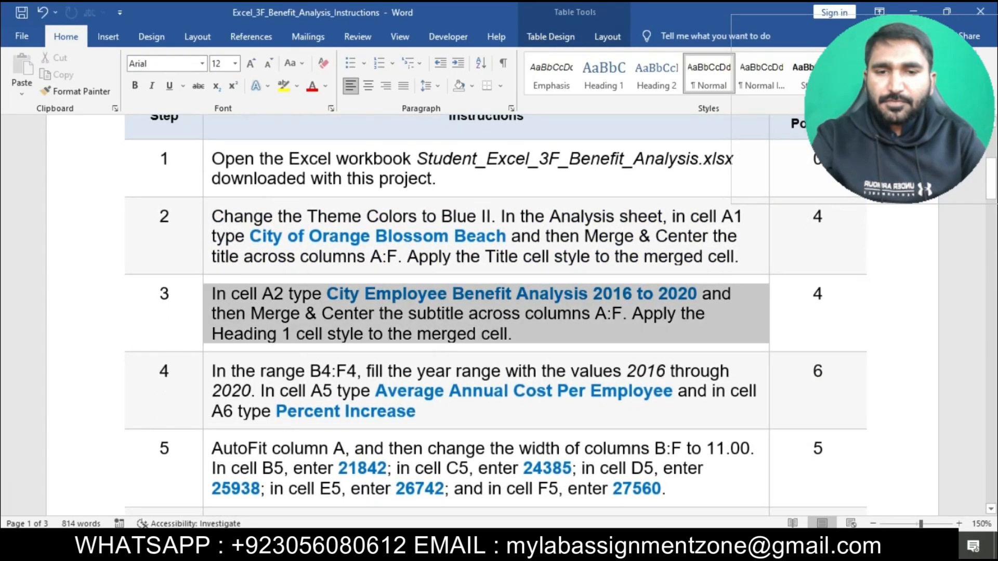
left_click(486, 279)
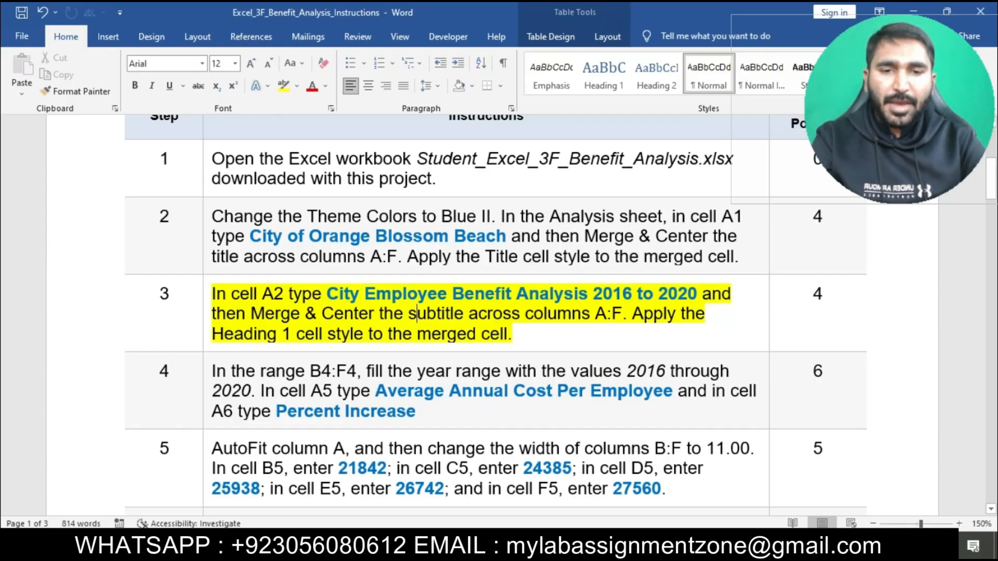
Step: Enter the subtitle City Employee Benefit Analysis 2016 to 2020 in cell A2 of the Analysis sheet, checking the wording against the instructions
left_click_drag(326, 294, 699, 294)
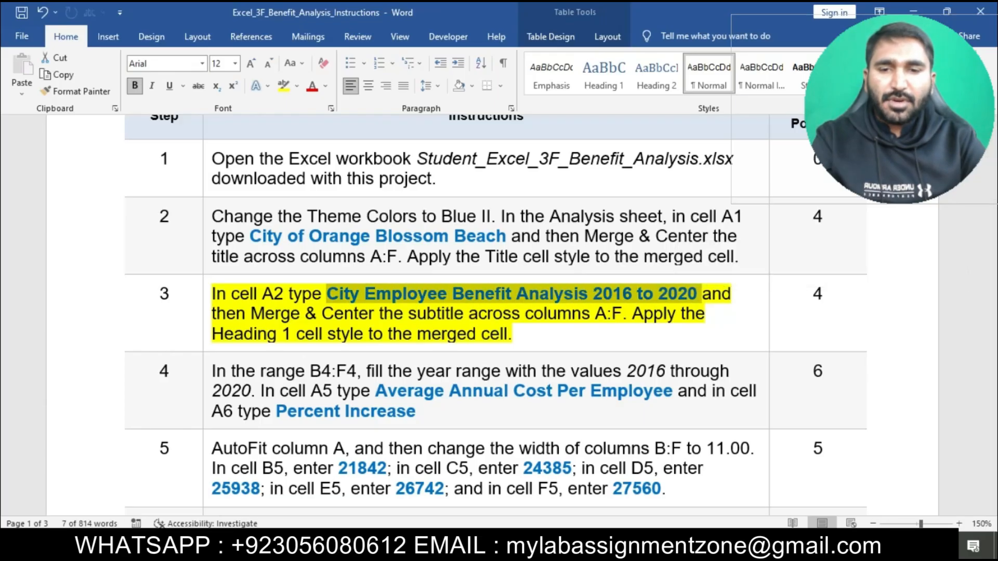
key("alt+Tab")
left_click(42, 196)
key("alt+Tab")
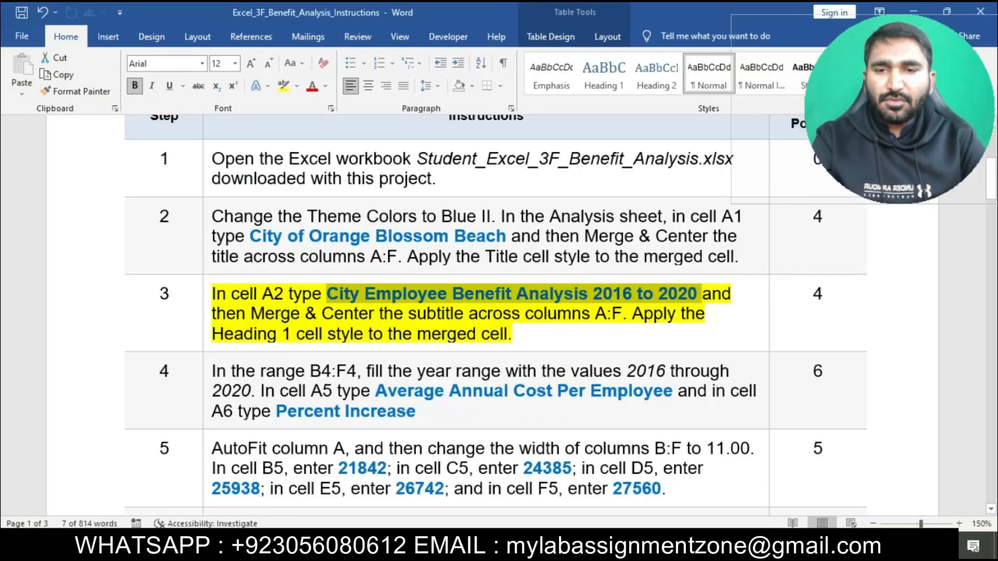
key("alt+Tab")
type("City ")
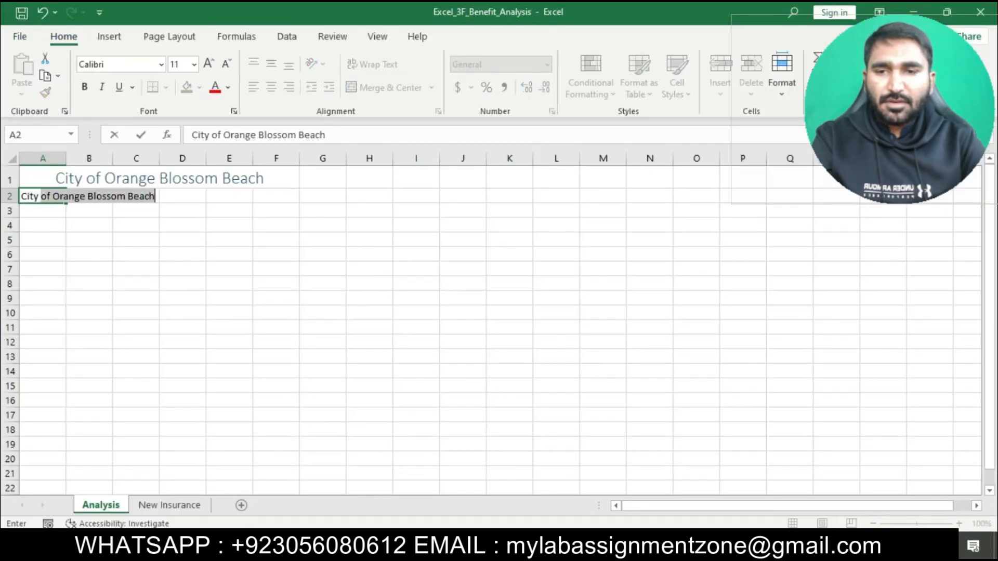
type("Employee")
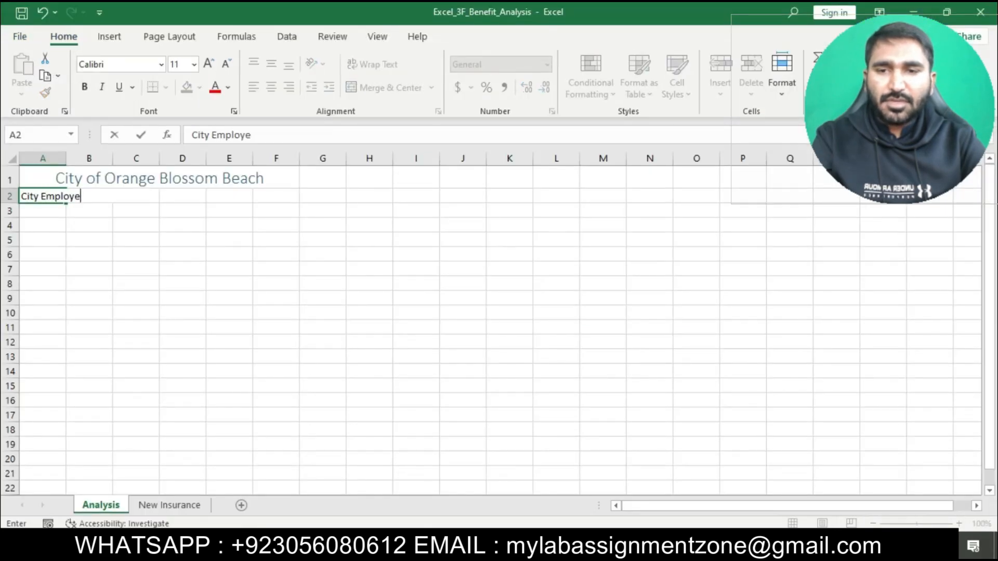
key("alt+Tab")
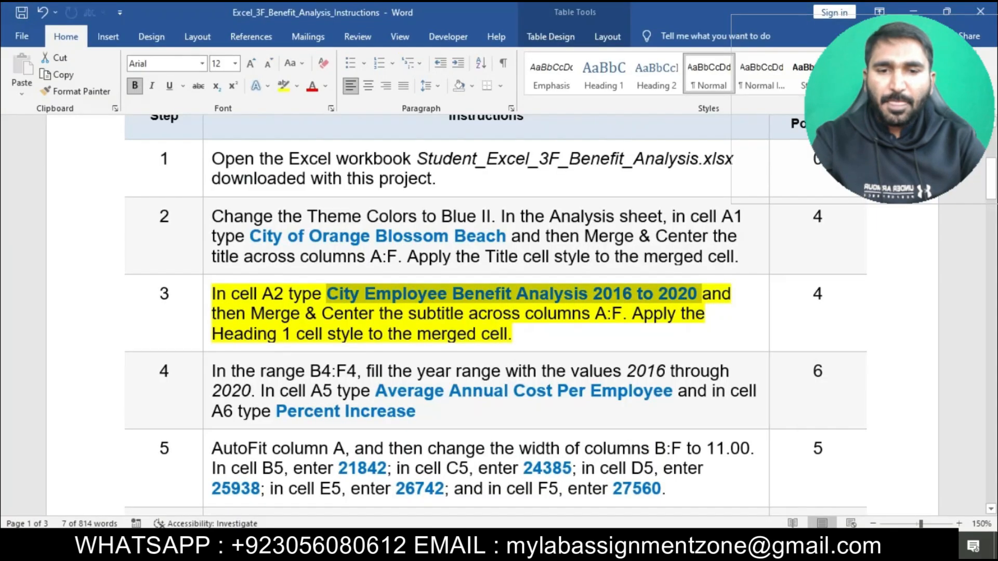
key("alt+Tab")
type("Benefit")
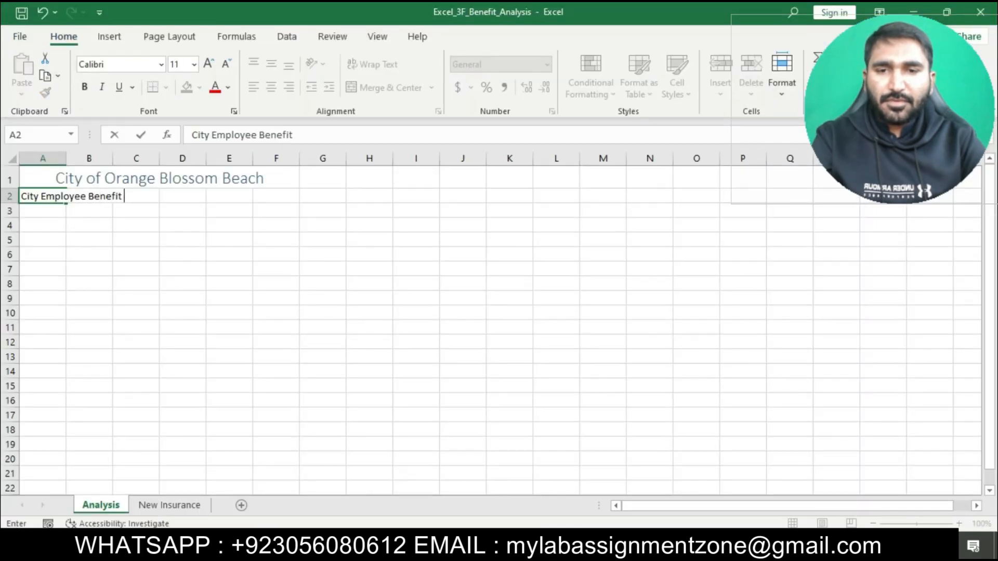
key("alt+Tab")
key("alt+Tab")
type("Analysis")
key("alt+Tab")
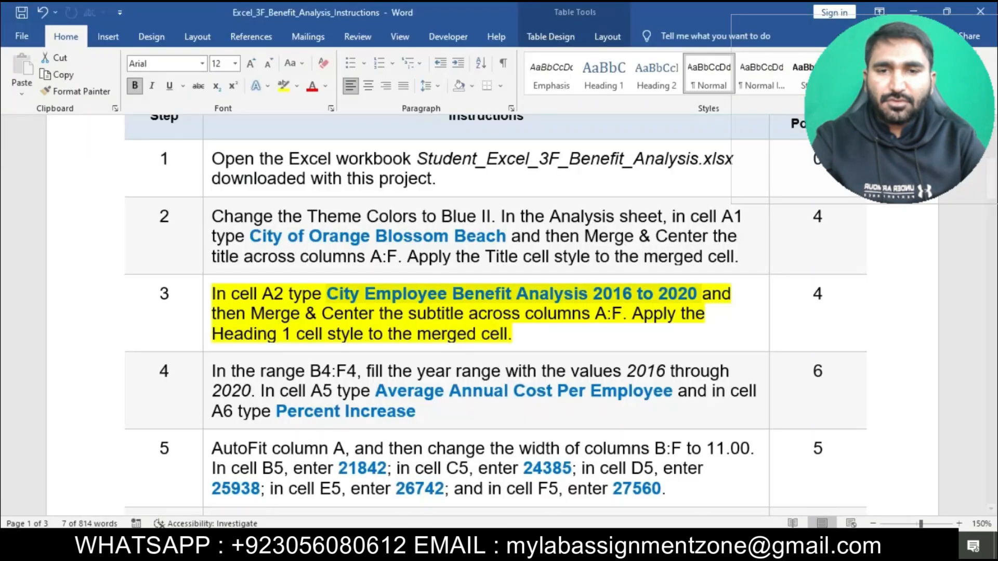
key("alt+Tab")
type("2016 to")
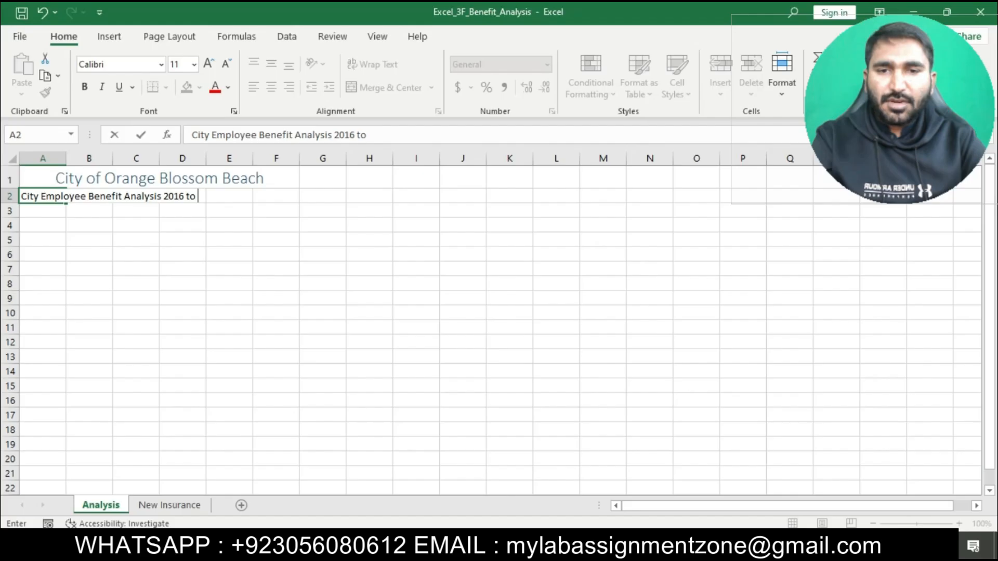
key("alt+Tab")
key("alt+Tab")
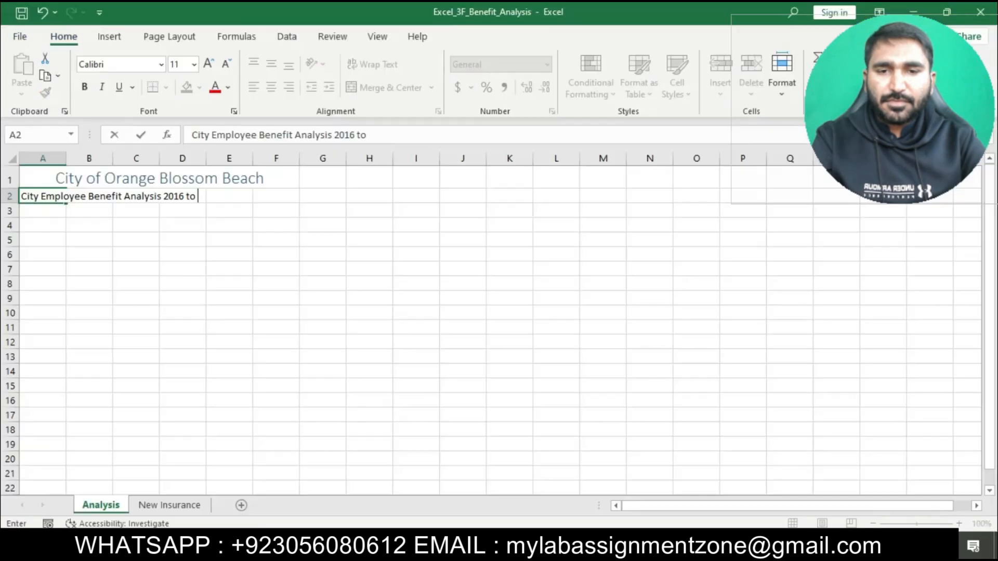
type("2020")
key("Return")
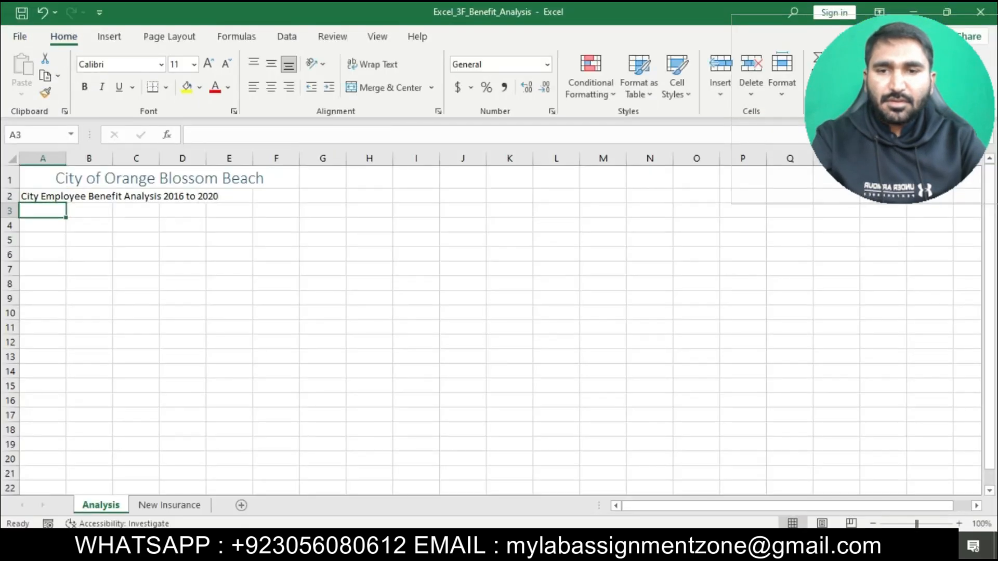
Step: Merge and center the subtitle across A2:F2 as the step 3 instruction requires
key("alt+Tab")
scroll(495, 314, "down", 1)
left_click(722, 276)
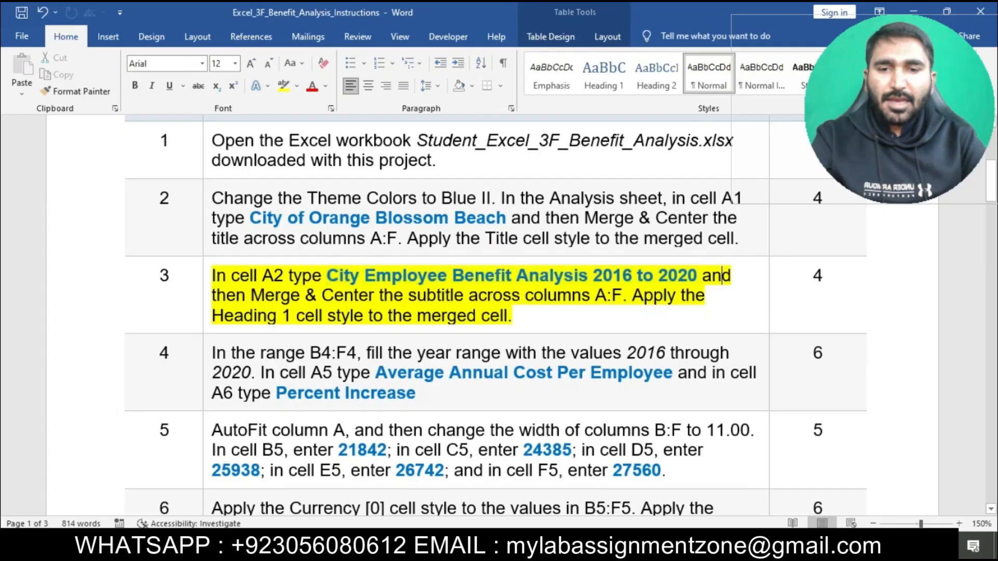
left_click_drag(703, 276, 630, 296)
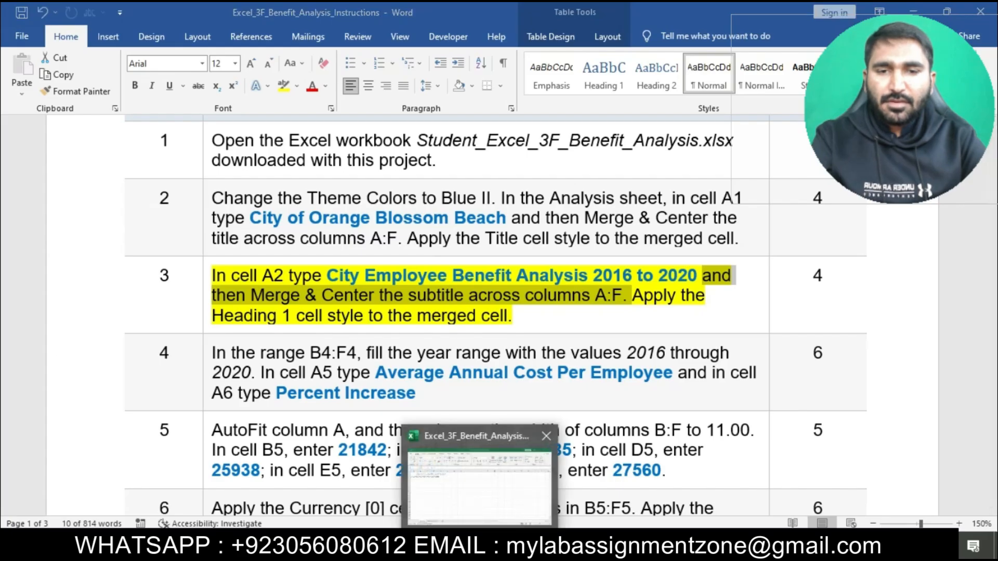
left_click(478, 546)
left_click_drag(43, 196, 280, 196)
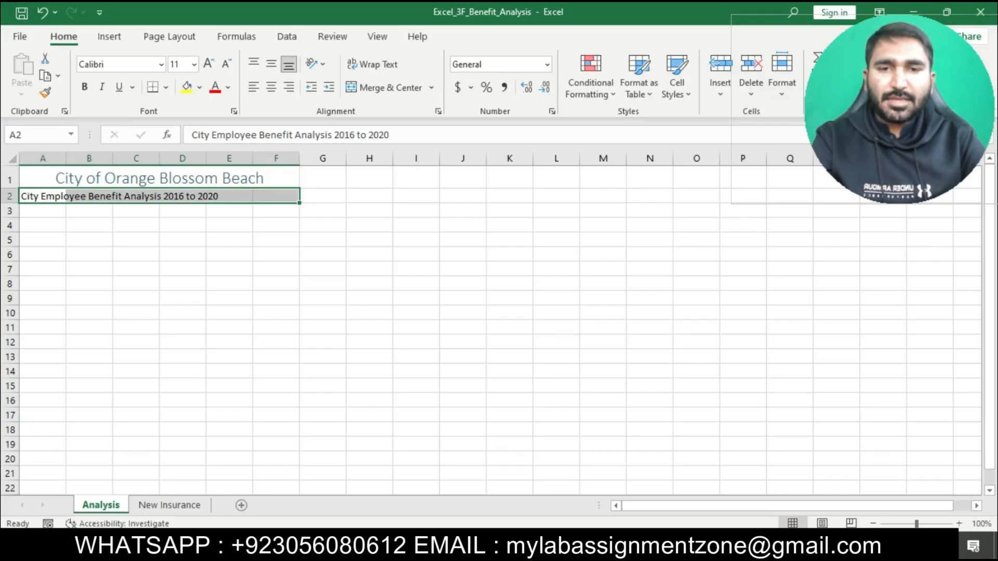
left_click(431, 87)
left_click(392, 104)
Step: Apply the Heading 1 cell style to the merged subtitle cell, as the end of step 3 instructs
key("alt+Tab")
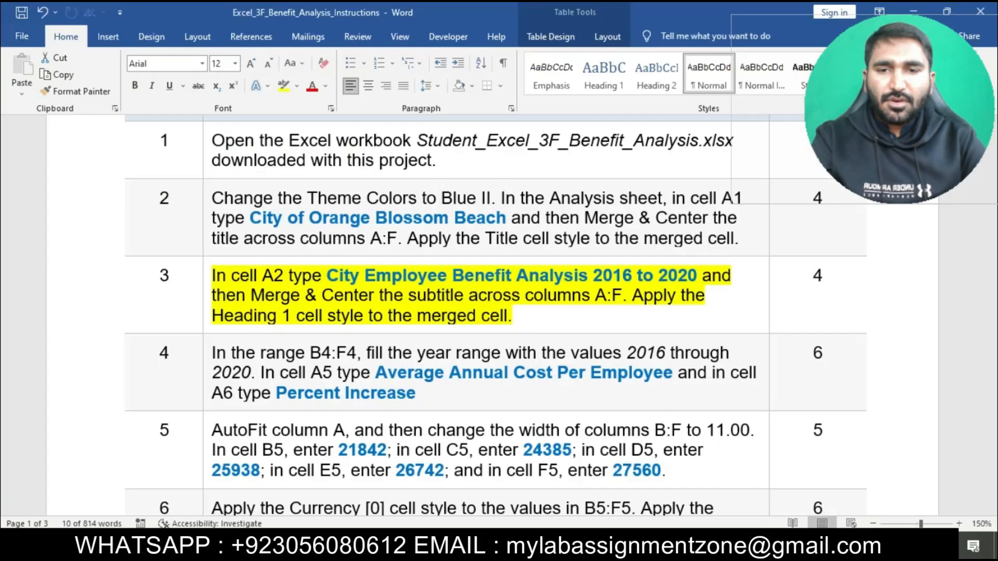
left_click_drag(633, 295, 647, 315)
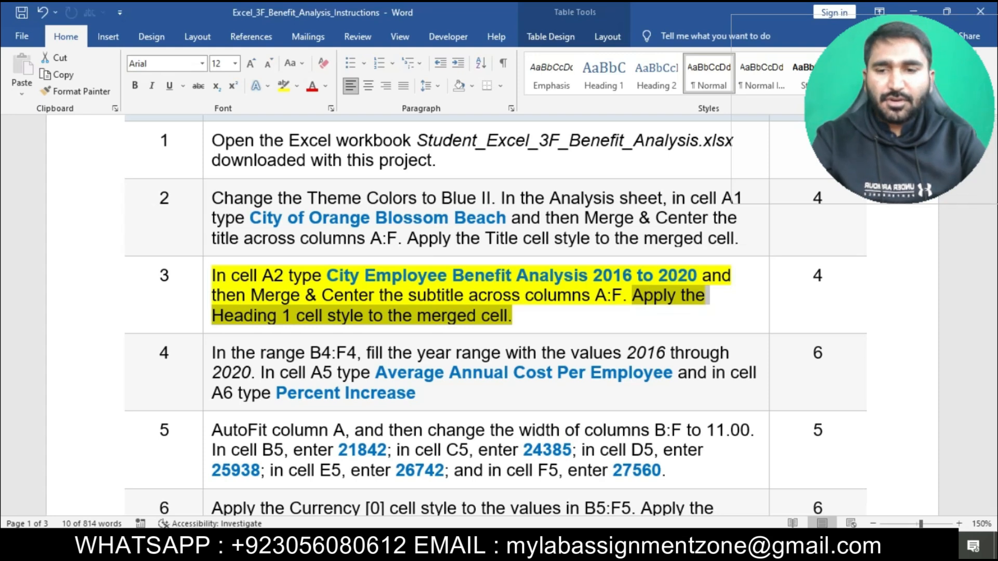
key("alt+Tab")
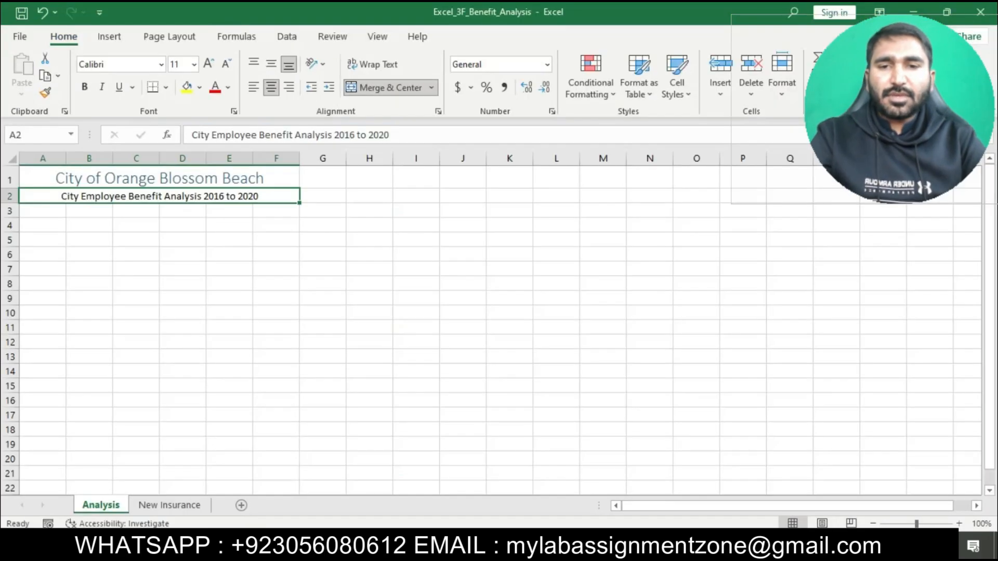
left_click(676, 77)
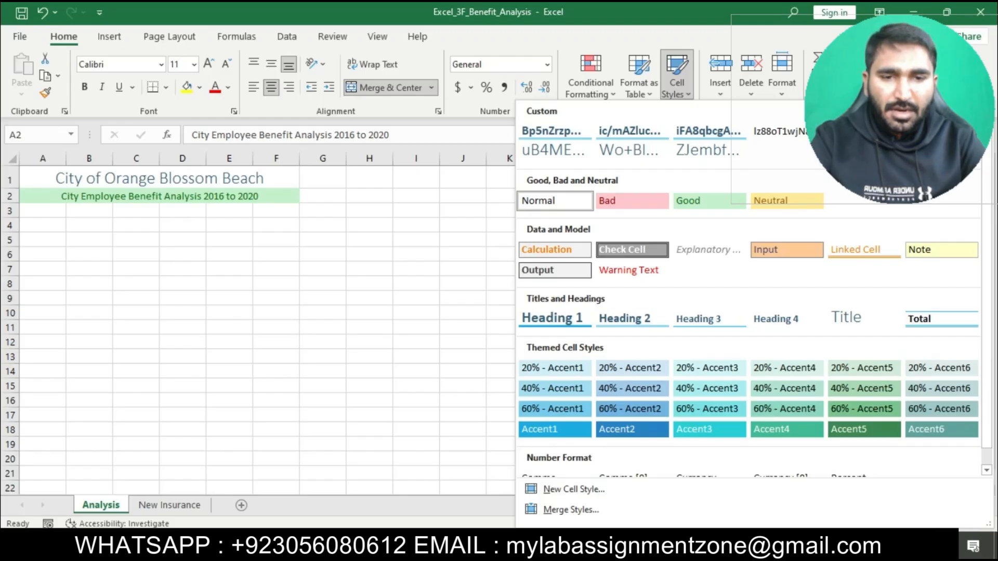
left_click(552, 318)
left_click(462, 332)
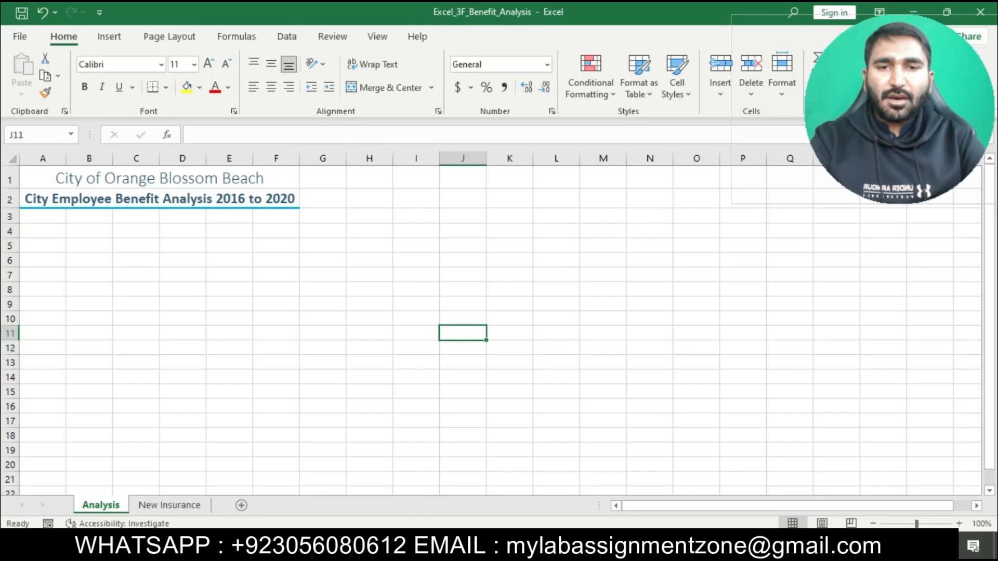
Step: In the Word instructions, remove the highlight from step 3 and highlight the step 4 instruction in yellow
key("alt+Tab")
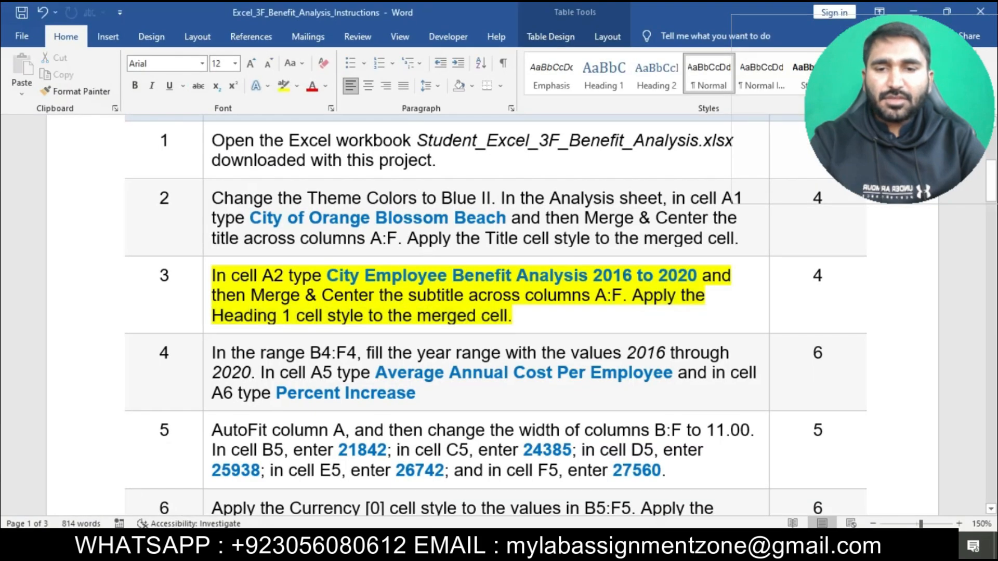
left_click_drag(215, 276, 519, 318)
left_click(586, 297)
scroll(520, 333, "down", 2)
mouse_move(212, 272)
left_mouse_down()
mouse_move(418, 293)
mouse_move(211, 252)
left_mouse_up()
left_click(267, 225)
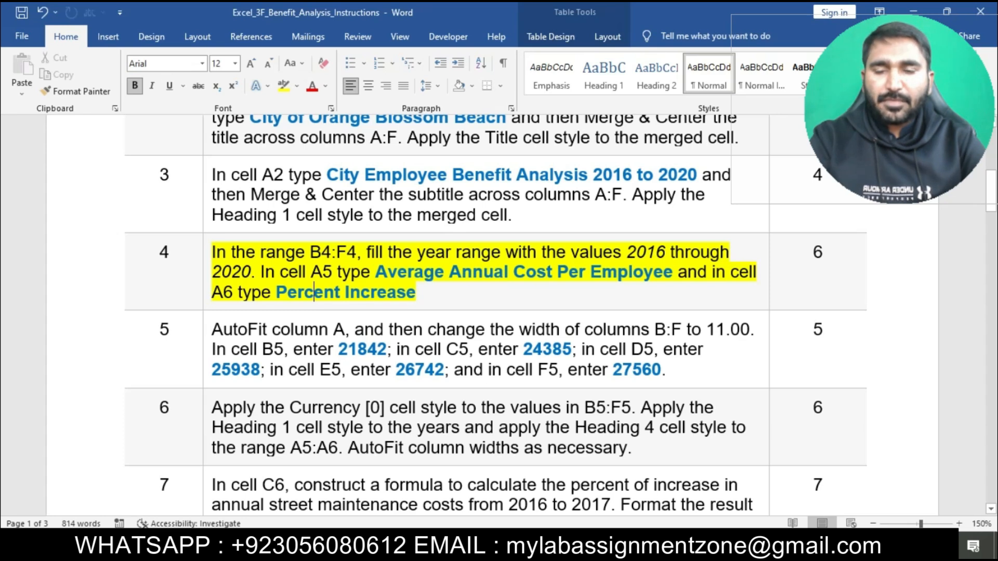
Step: Following step 4 of the instructions, fill B4:F4 on the Analysis sheet with the years 2016, 2017, 2018, 2019 and 2020
left_click_drag(211, 252, 357, 253)
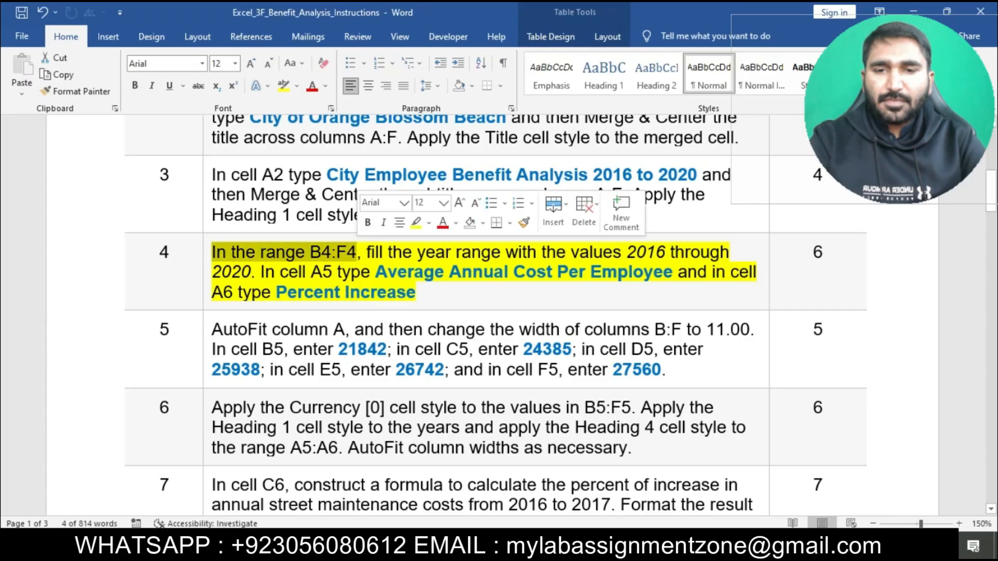
key("alt+Tab")
left_click(88, 230)
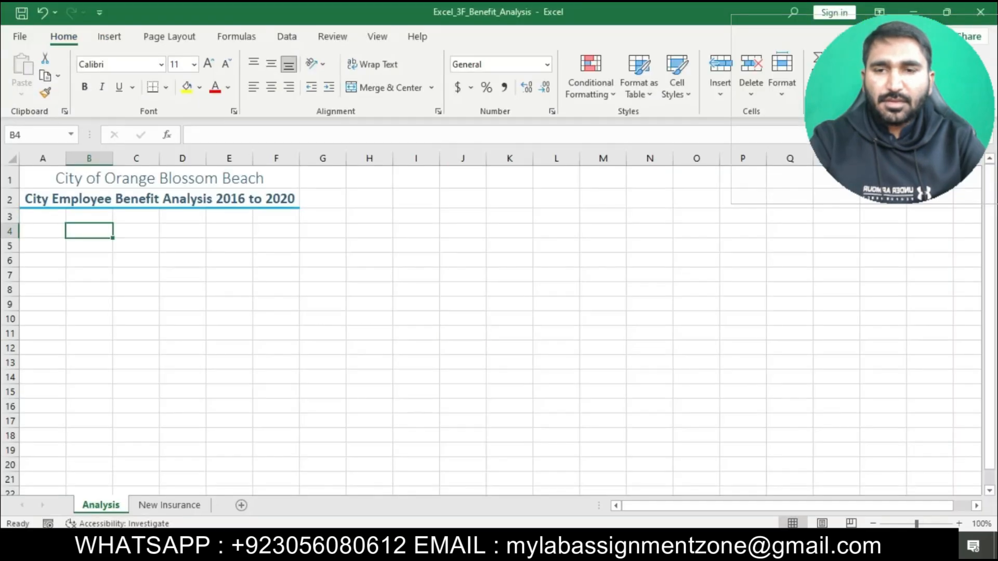
key("alt+Tab")
left_click_drag(367, 253, 264, 272)
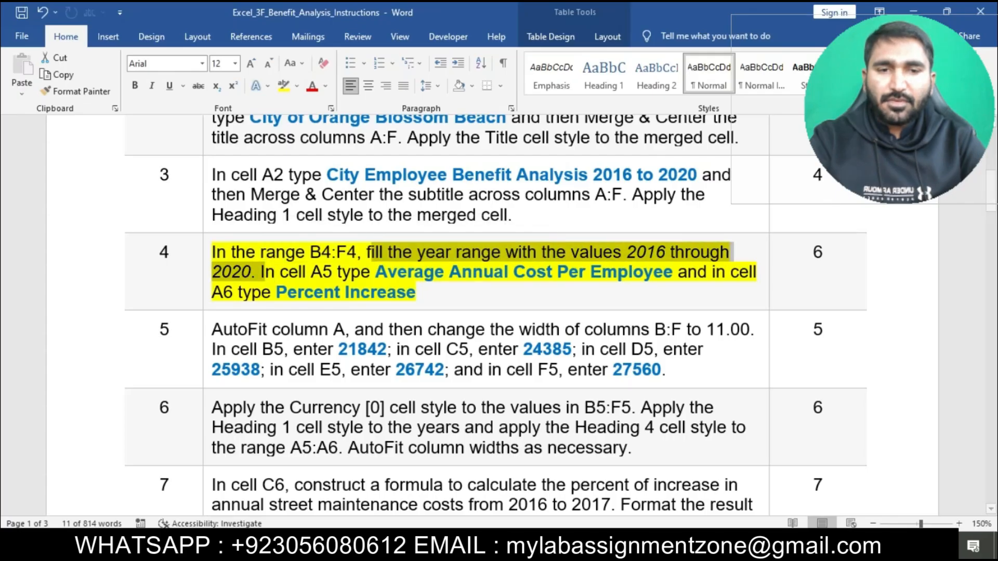
key("alt+Tab")
type("2016")
key("Tab")
type("201")
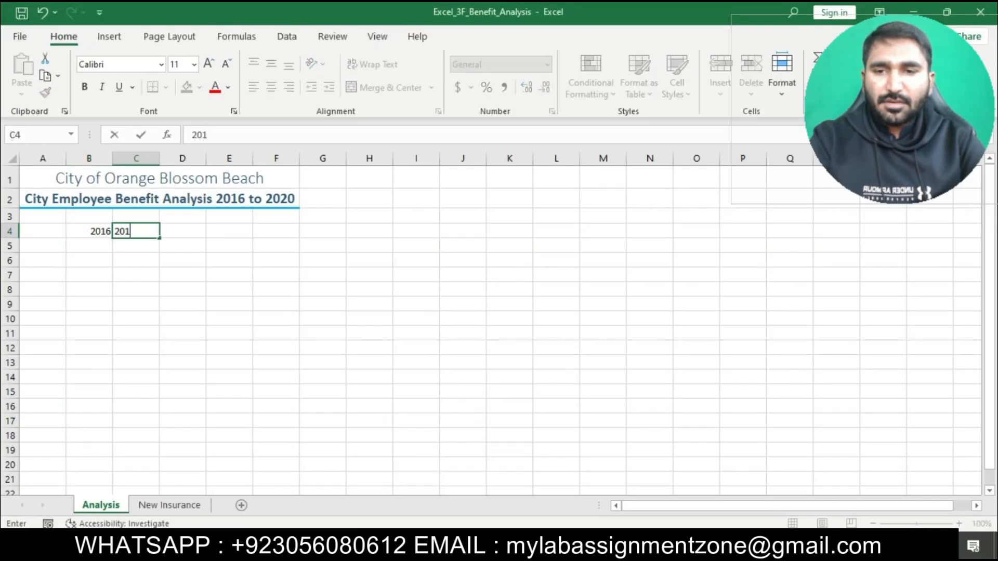
type("7")
key("Tab")
type("2018")
key("Tab")
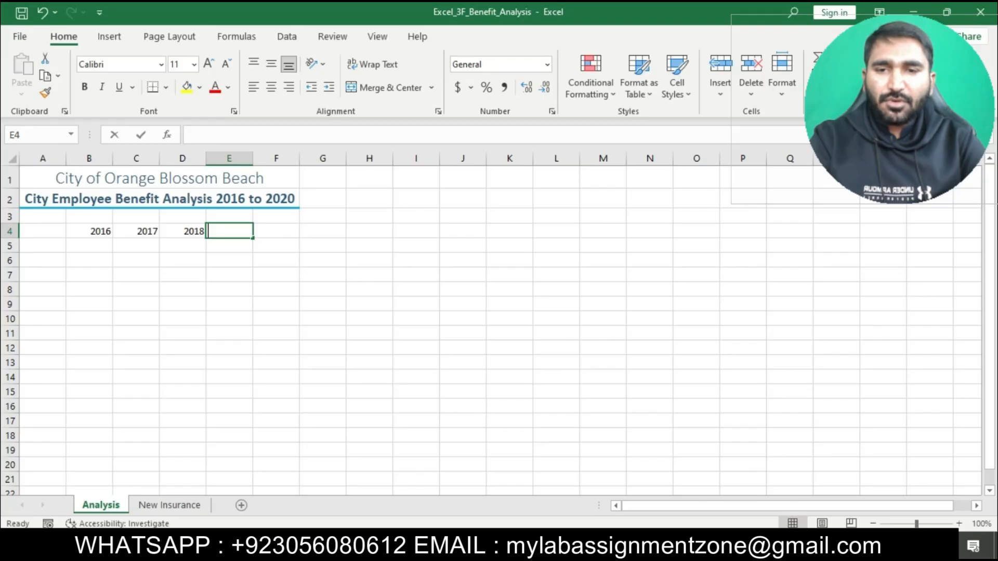
type("20192020")
key("BackSpace")
key("BackSpace")
key("BackSpace")
key("BackSpace")
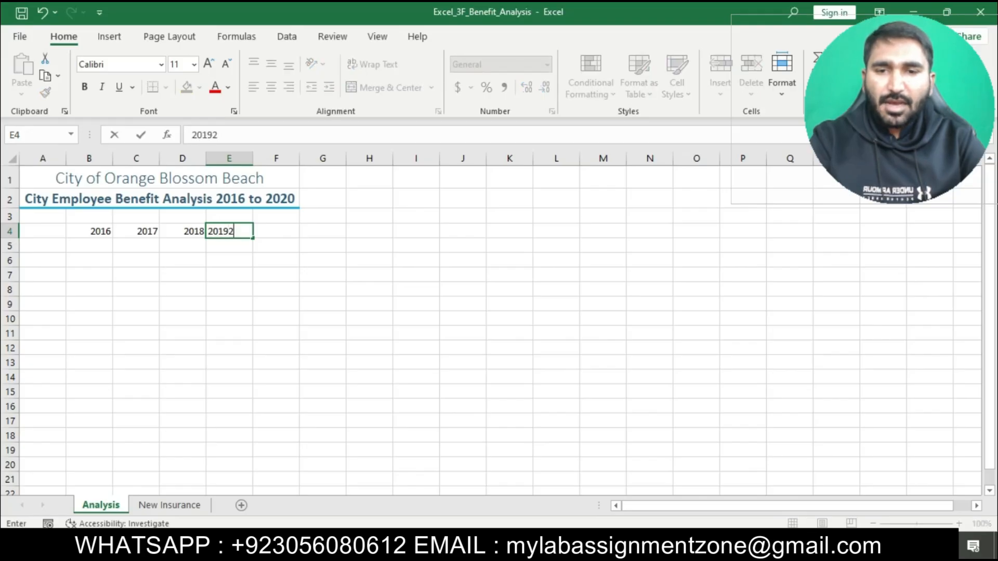
key("Tab")
type("2020")
key("Return")
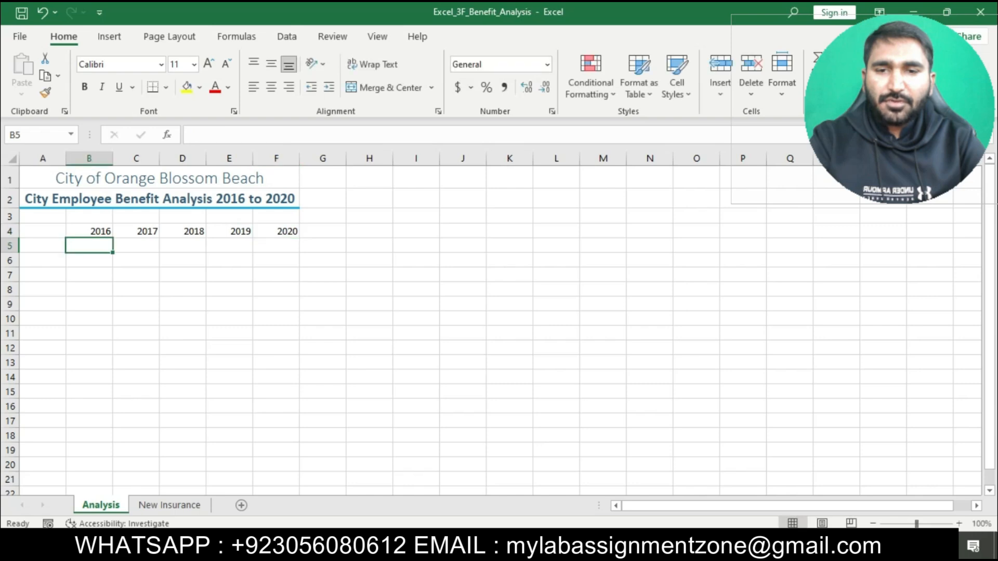
Step: Enter the row label Average Annual Cost Per Employee in cell A5, checking the wording against the step 4 instruction
key("alt+Tab")
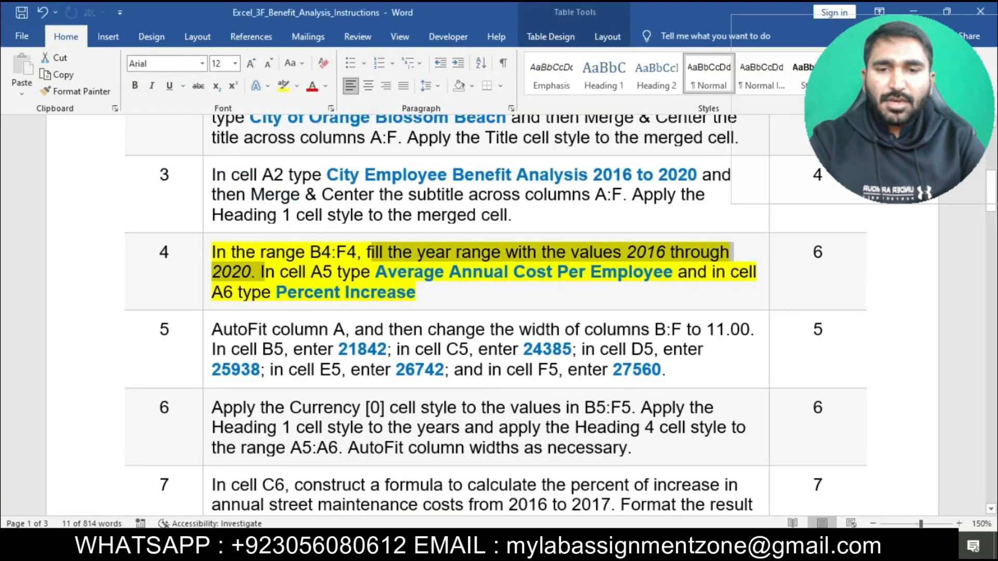
left_click(265, 272)
left_click_drag(376, 272, 675, 273)
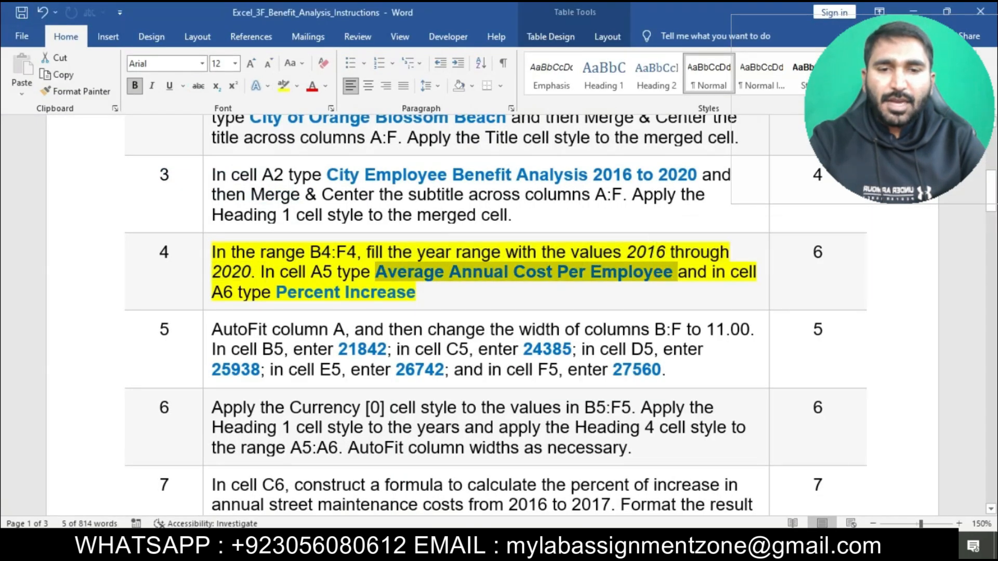
key("alt+Tab")
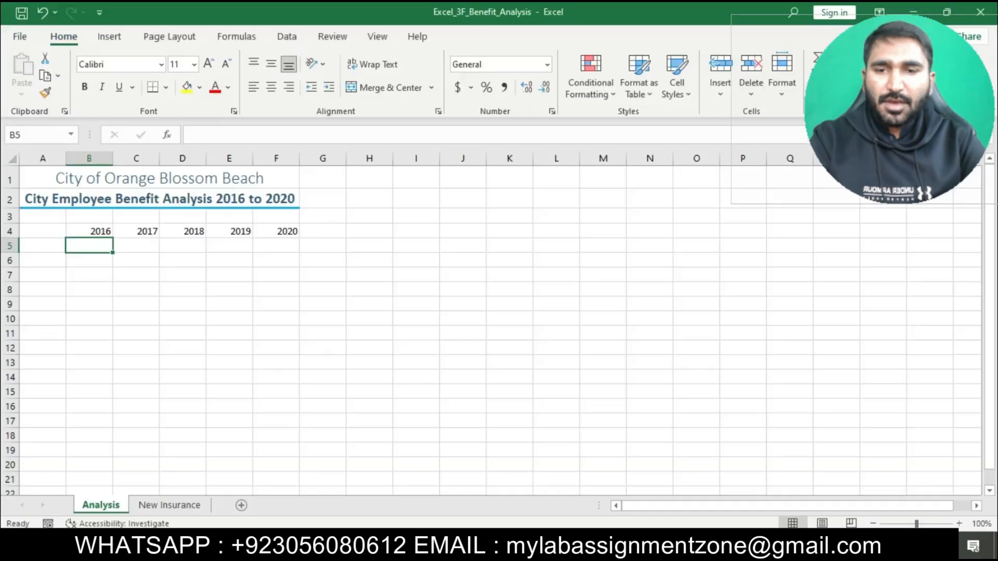
left_click(43, 246)
key("alt+Tab")
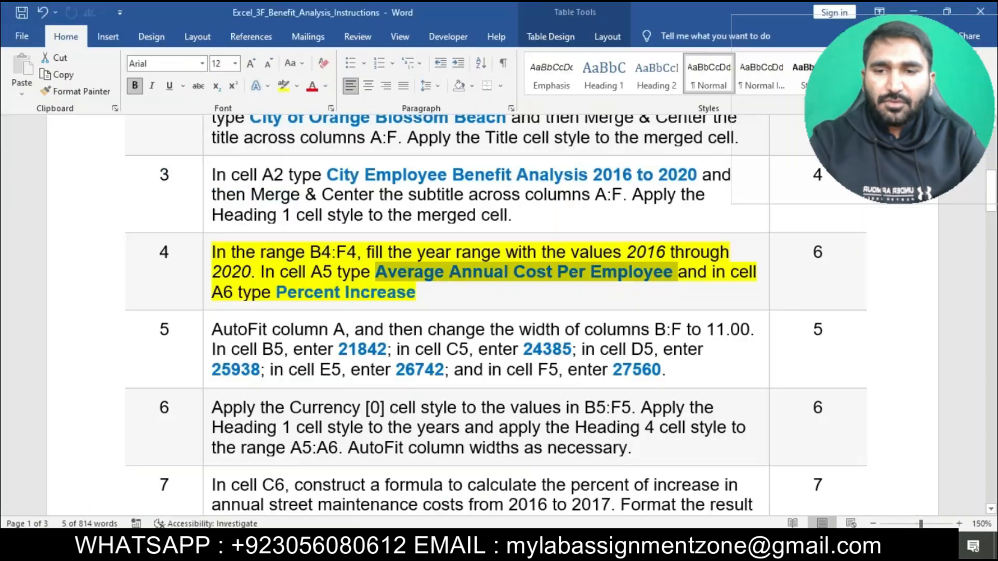
key("alt+Tab")
type("Average Ann")
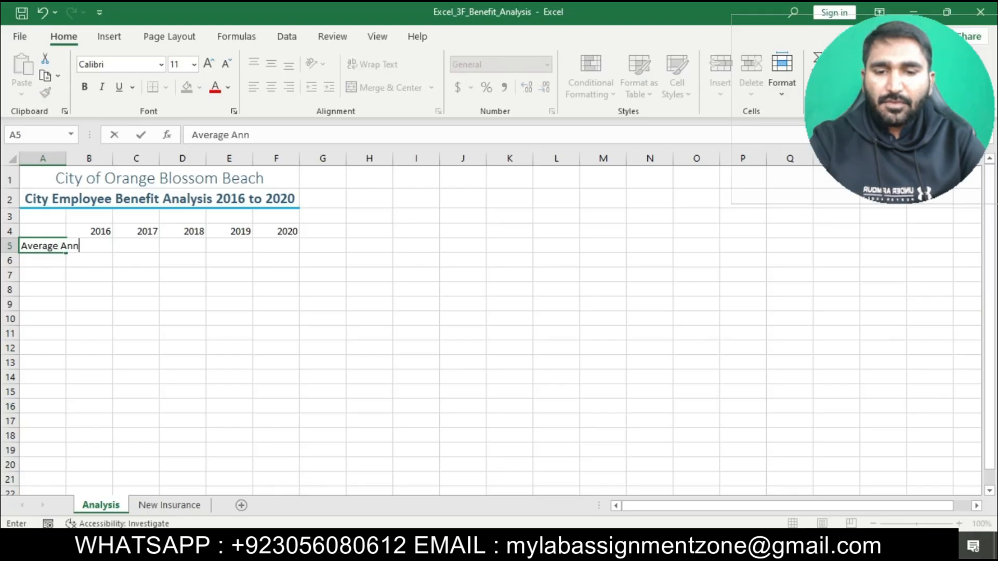
key("alt+Tab")
key("alt+Tab")
type("ual")
key("alt+Tab")
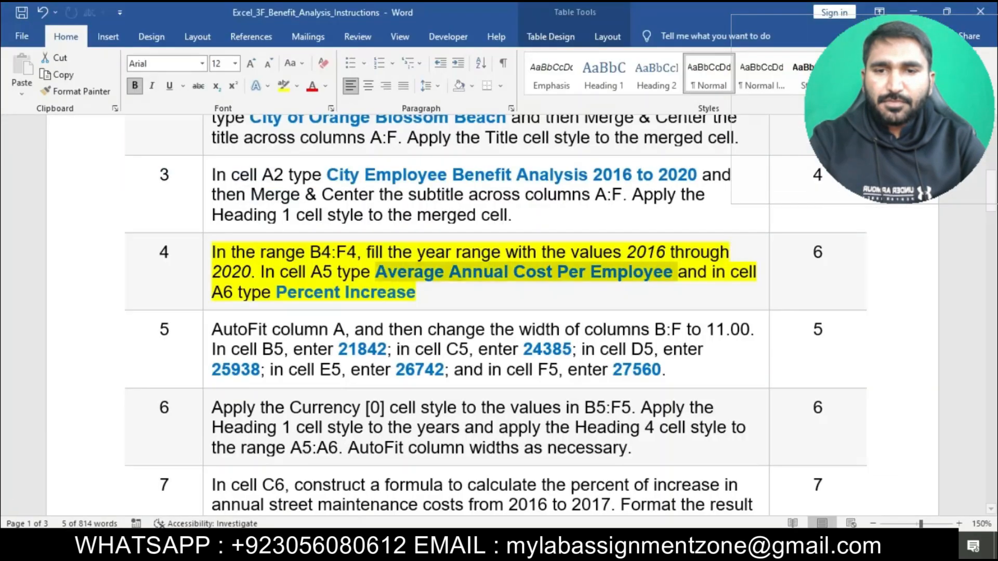
key("alt+Tab")
type("Cost")
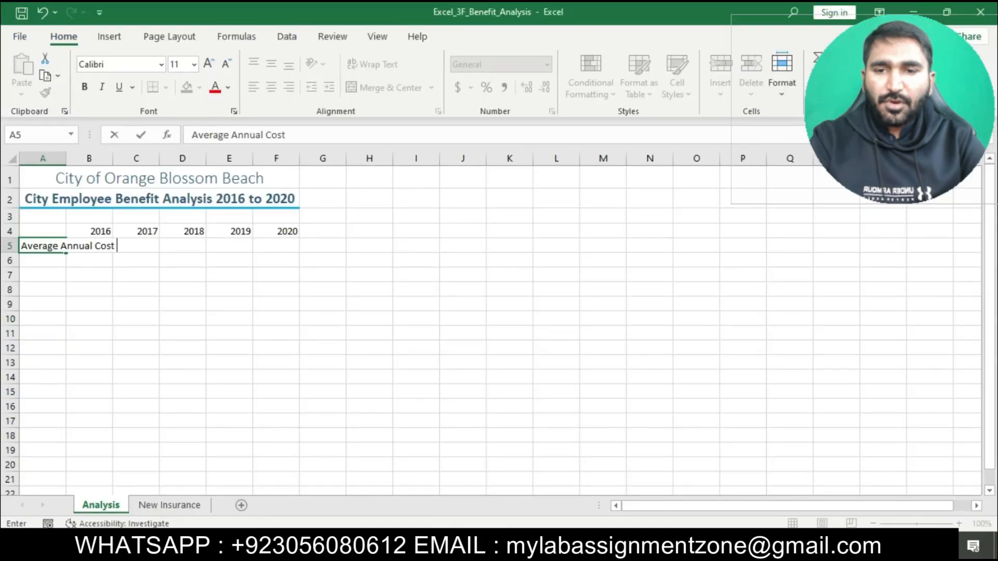
key("alt+Tab")
key("alt+Tab")
type("Per Employee")
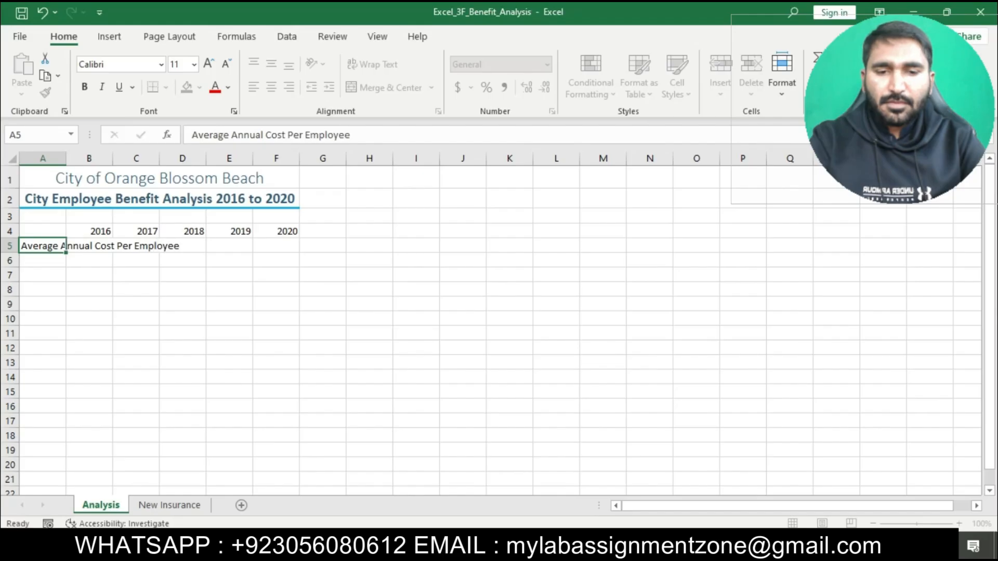
Step: Enter the row label Percent Increase in cell A6 of the Analysis sheet, checking the wording against step 4 of the Word instructions
key("Return")
key("alt+Tab")
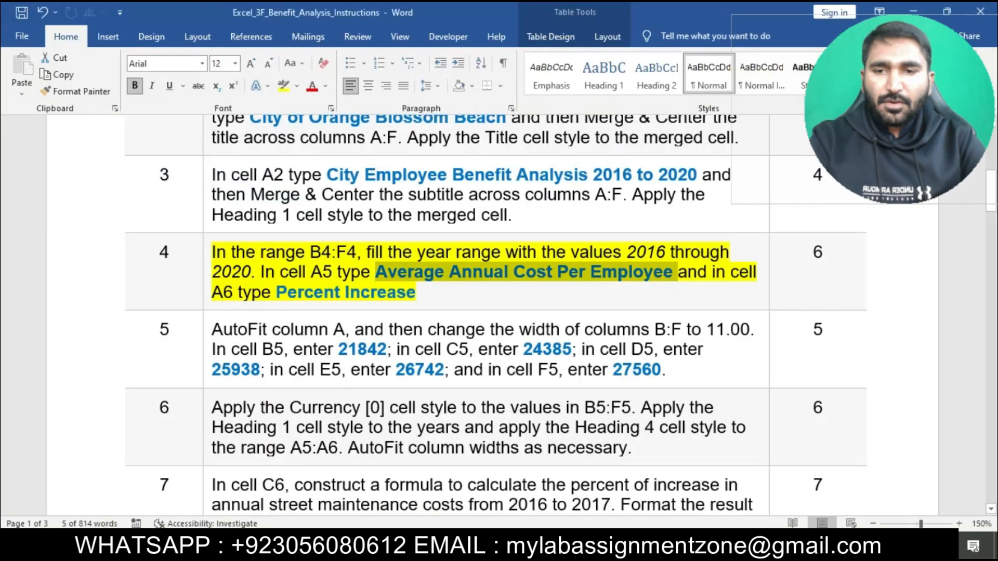
left_click_drag(679, 272, 419, 292)
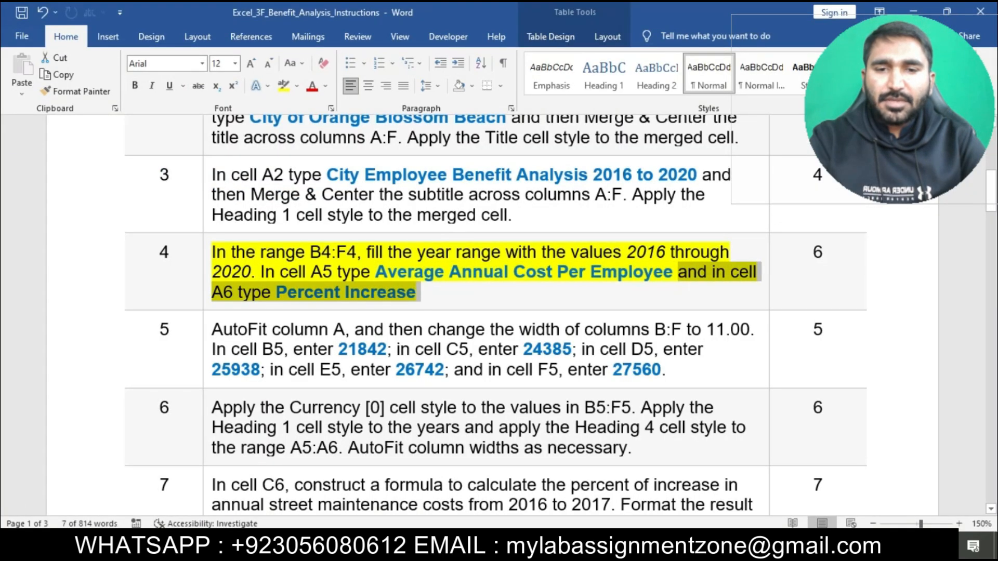
key("alt+Tab")
type("Perc")
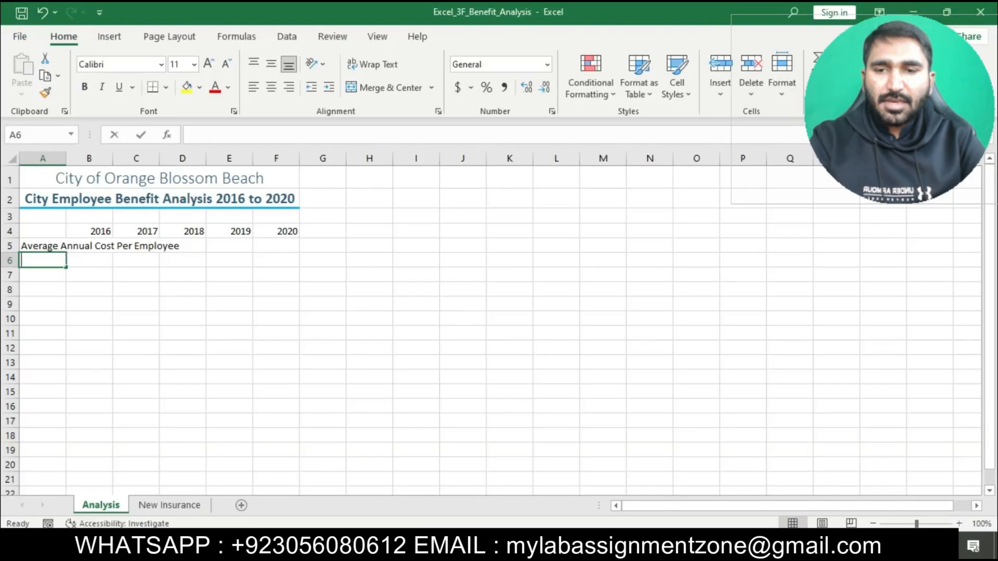
type("ent Increase")
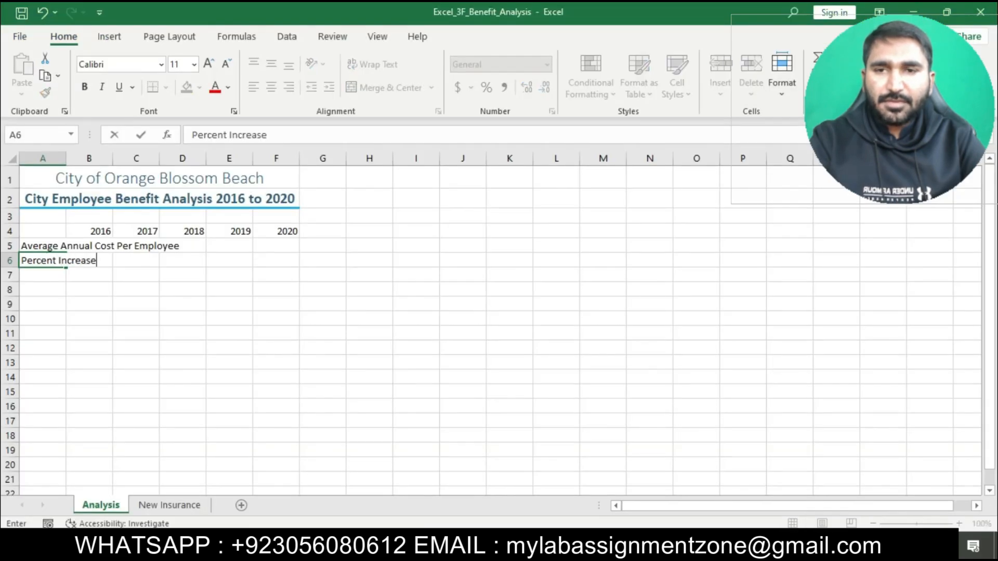
key("Return")
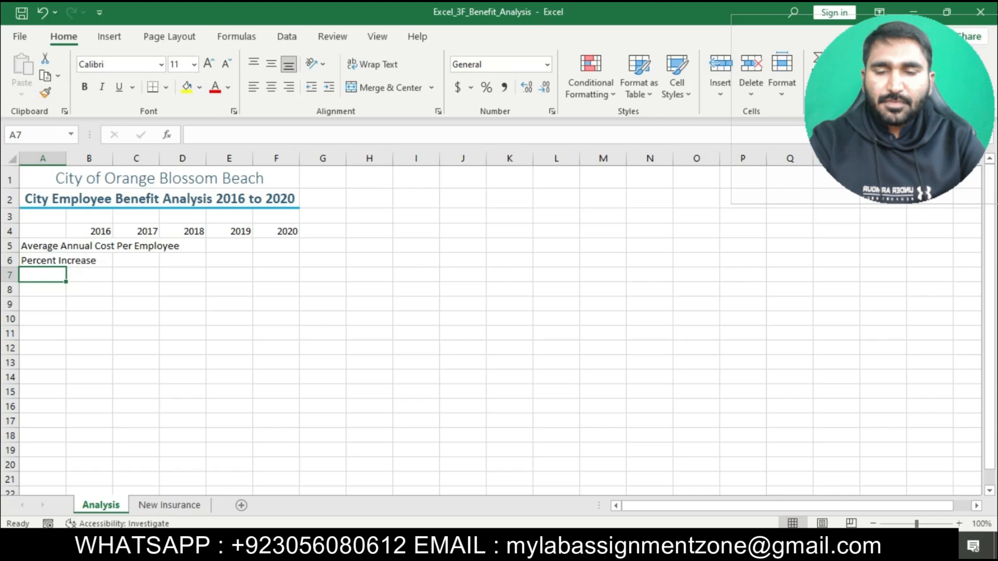
Step: In the Word instructions, remove the highlight from step 4 and highlight the step 5 instruction in yellow
key("alt+Tab")
left_click(421, 292)
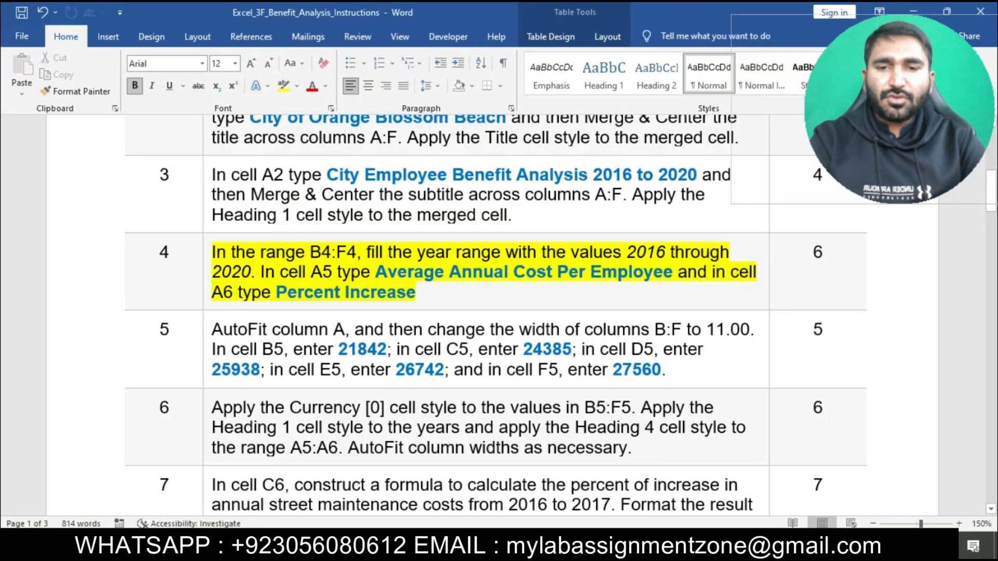
left_click_drag(212, 252, 430, 294)
left_click(497, 264)
scroll(421, 292, "down", 3)
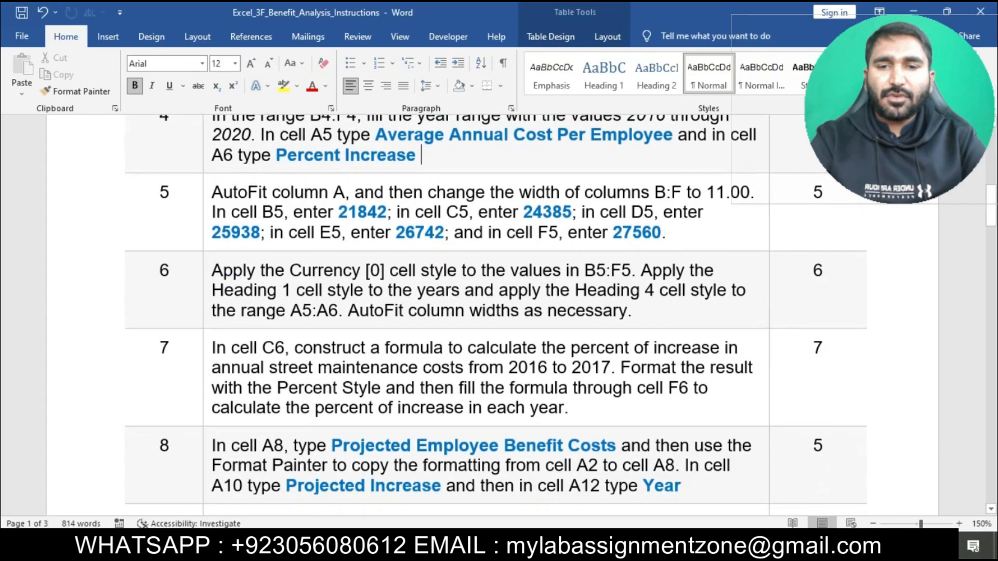
left_click_drag(212, 193, 668, 232)
left_click(266, 170)
left_click(297, 232)
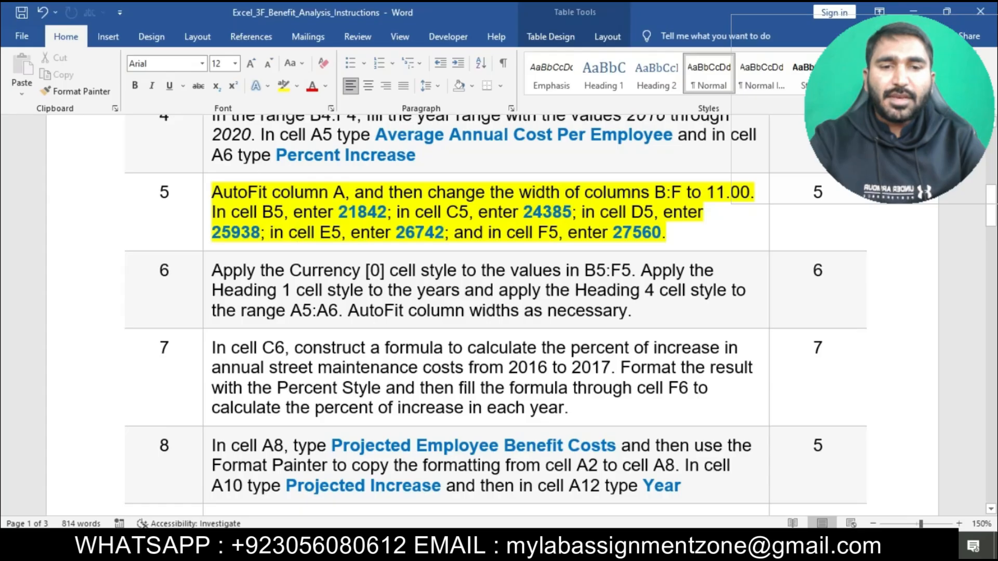
Step: Following the start of step 5, AutoFit the width of column A on the Analysis sheet in Excel
left_click_drag(212, 193, 343, 198)
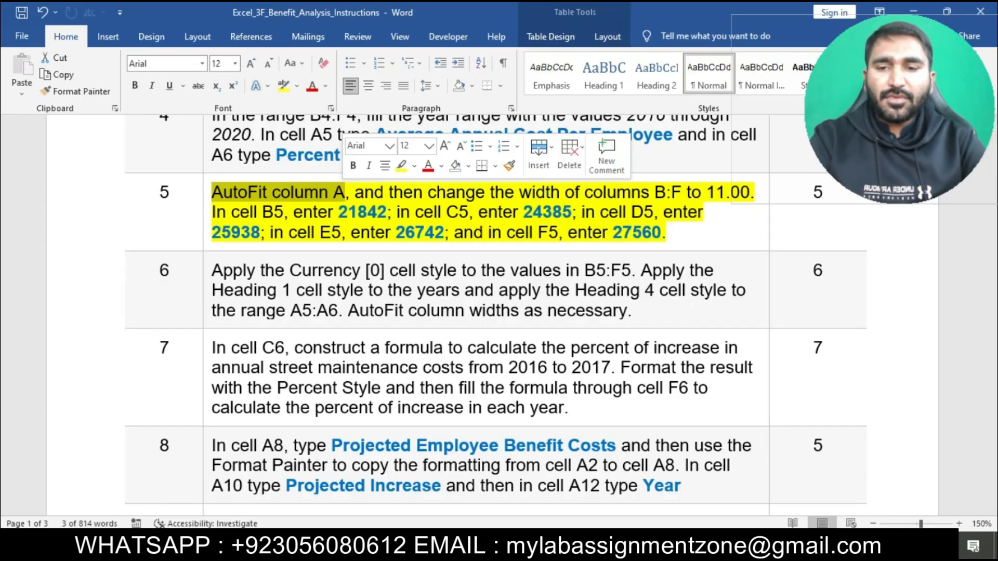
key("alt+Tab")
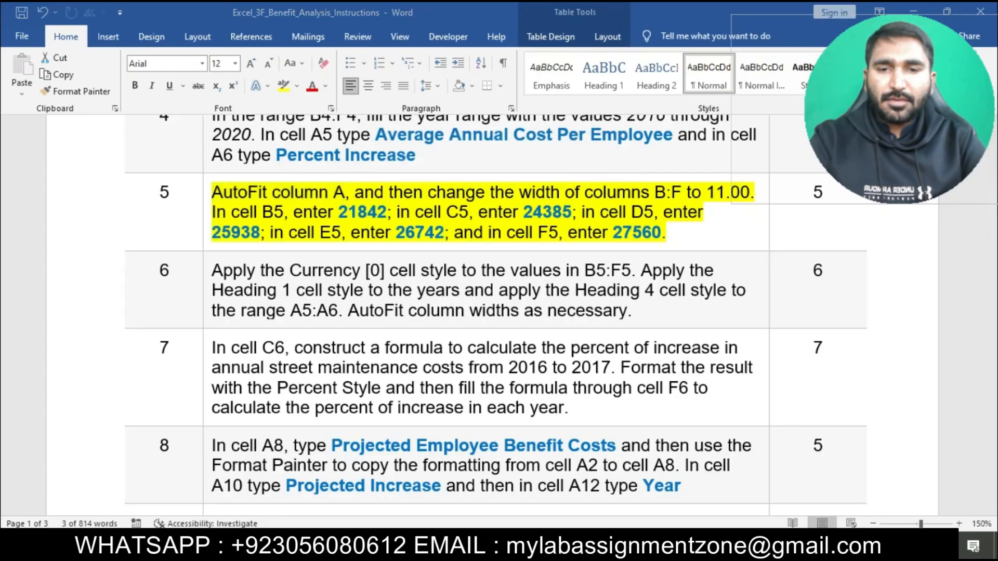
left_click(43, 158)
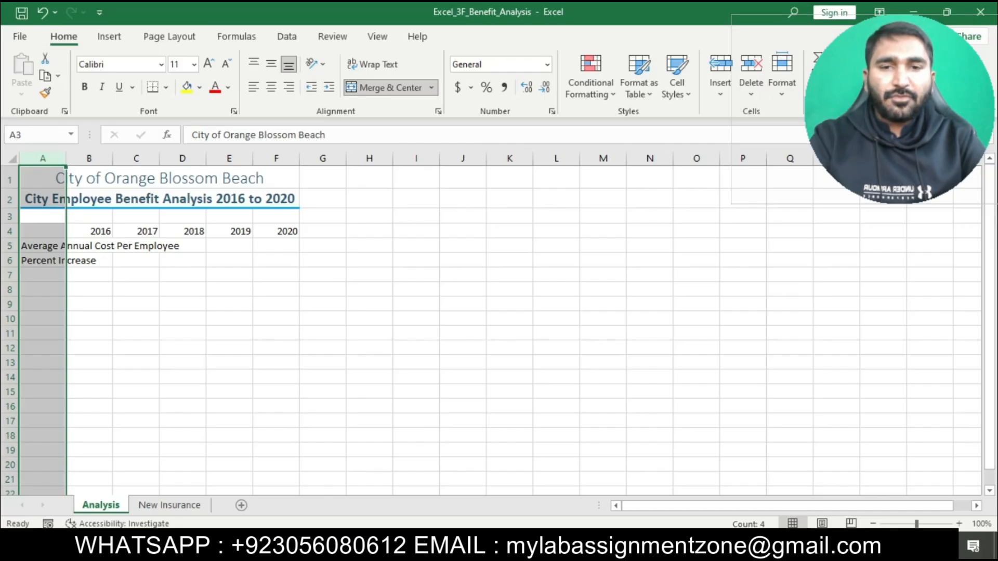
left_click(781, 73)
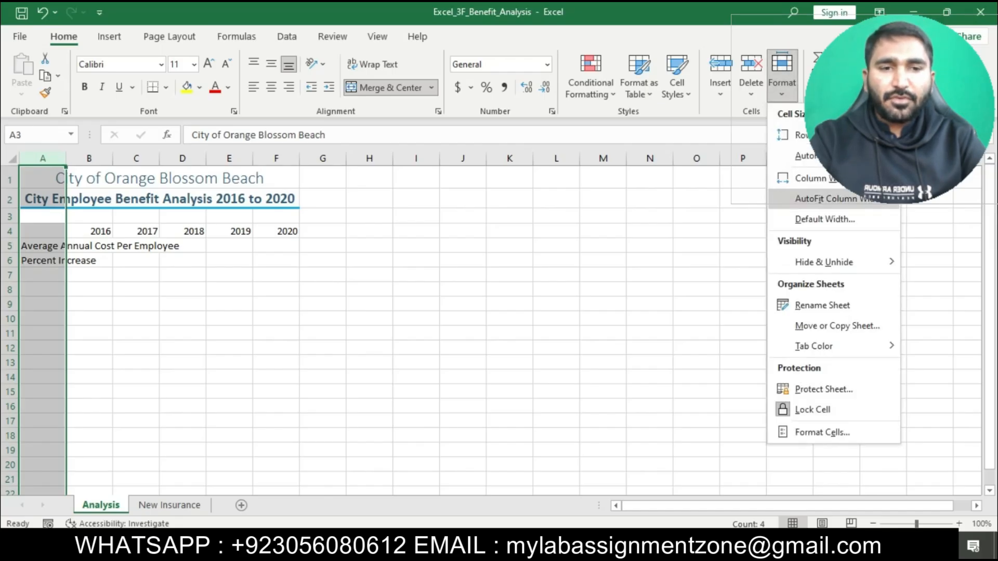
left_click(826, 198)
left_click(676, 304)
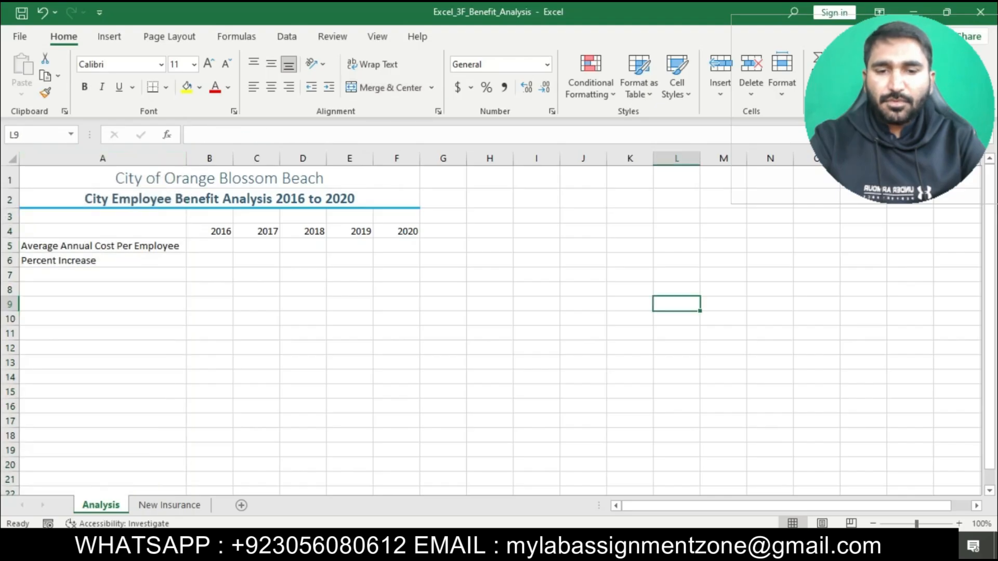
Step: Check the column width instruction in step 5 in Word, and set column B's width to 11 on the Analysis sheet
key("alt+Tab")
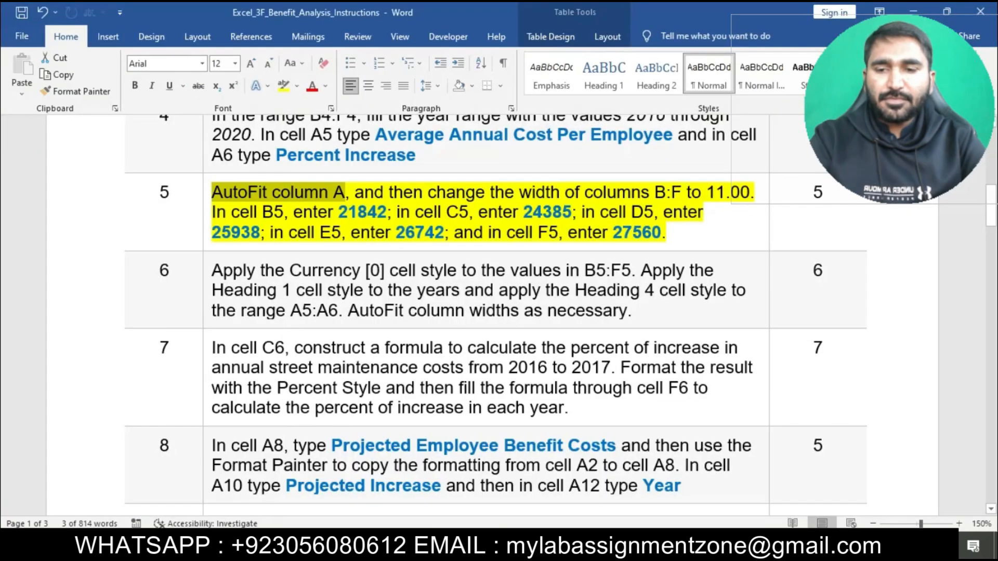
left_click_drag(355, 192, 753, 193)
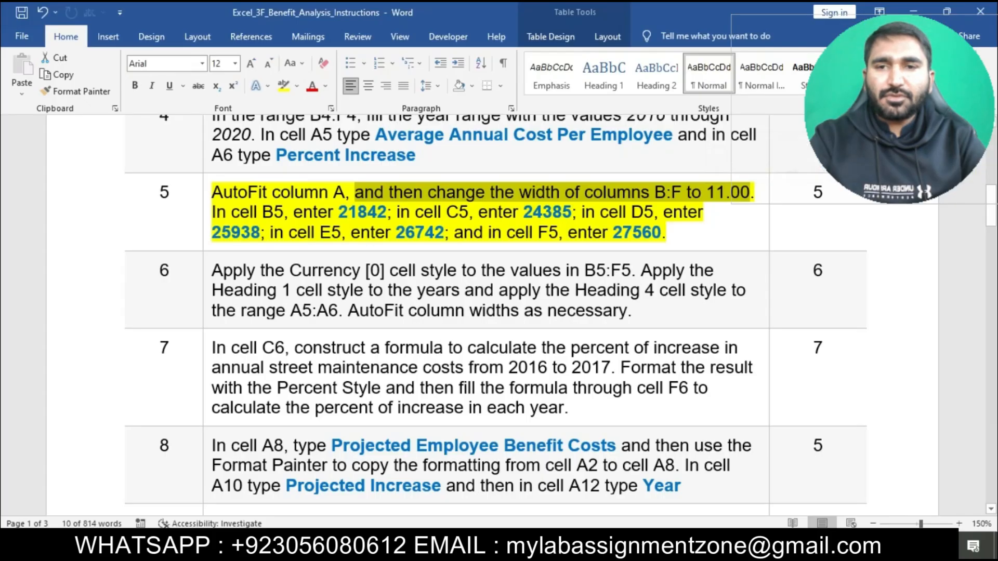
key("alt+Tab")
left_click_drag(209, 158, 219, 159)
right_click(213, 159)
left_click(260, 369)
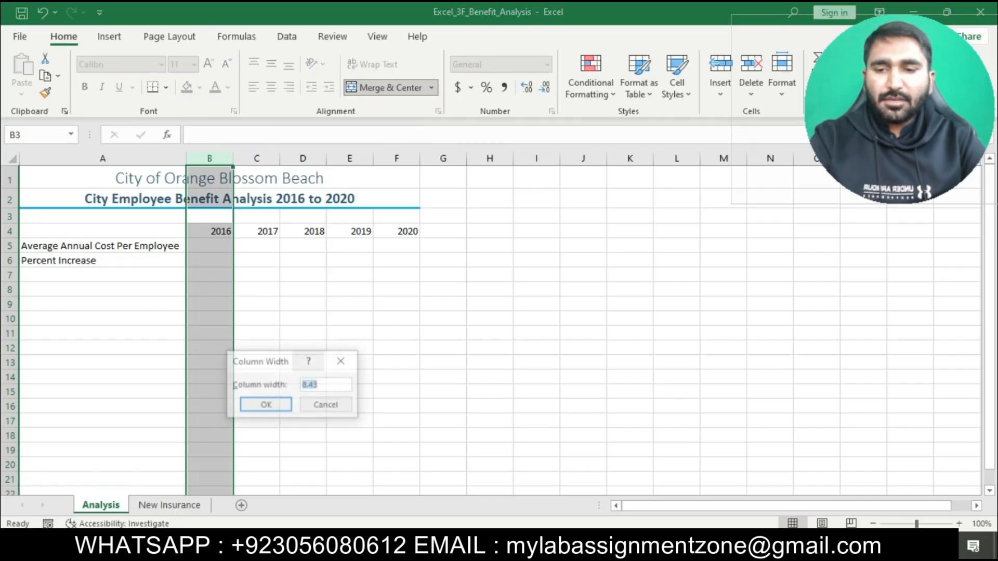
type("11")
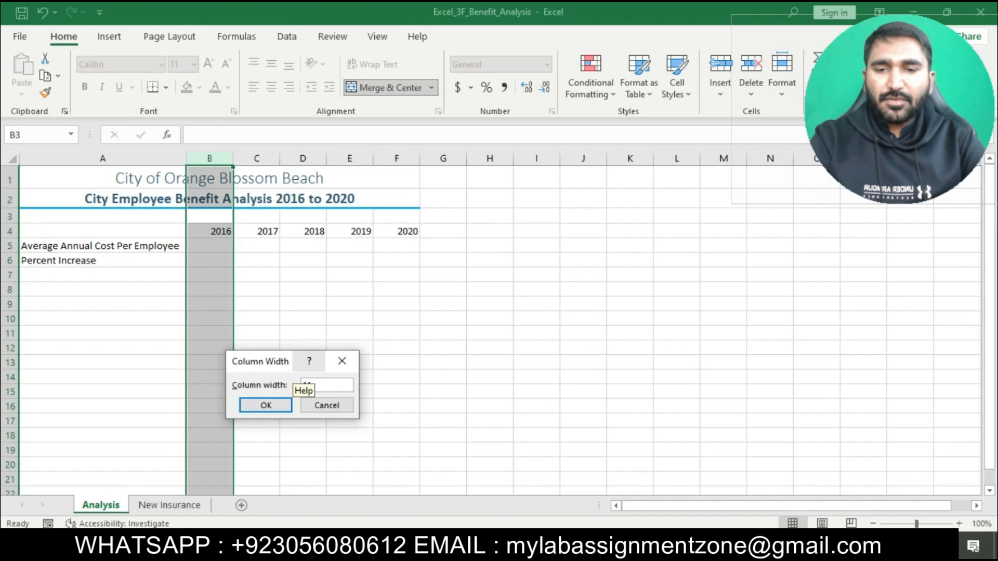
key("Return")
Step: Set the widths of columns C and D to 11 on the Analysis sheet
right_click(279, 160)
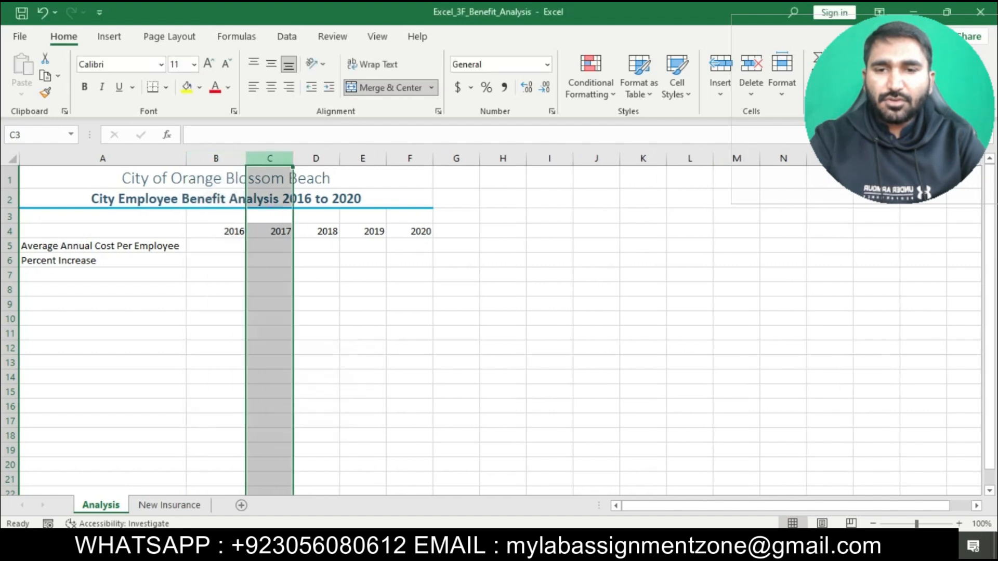
left_click(339, 366)
type("11")
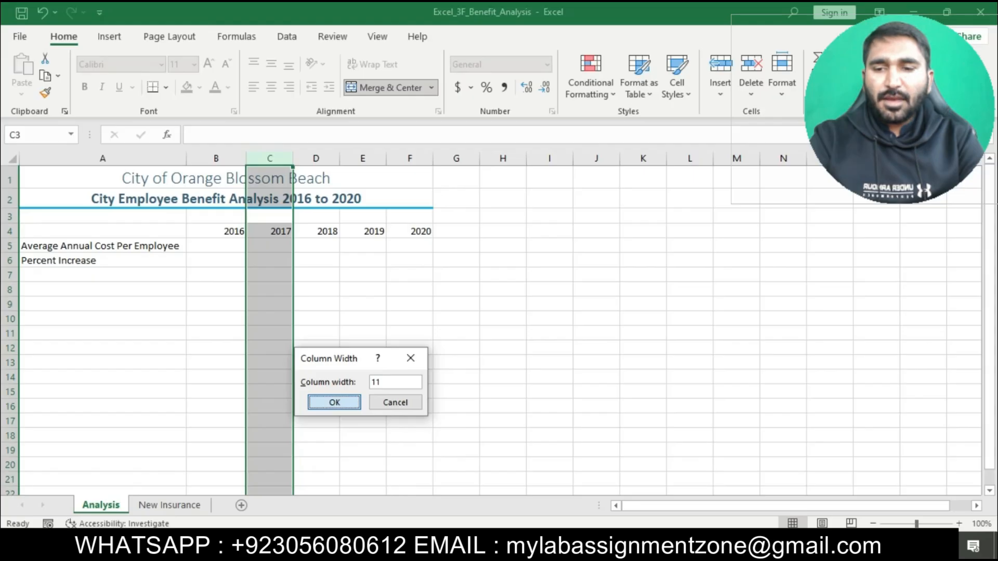
left_click(334, 402)
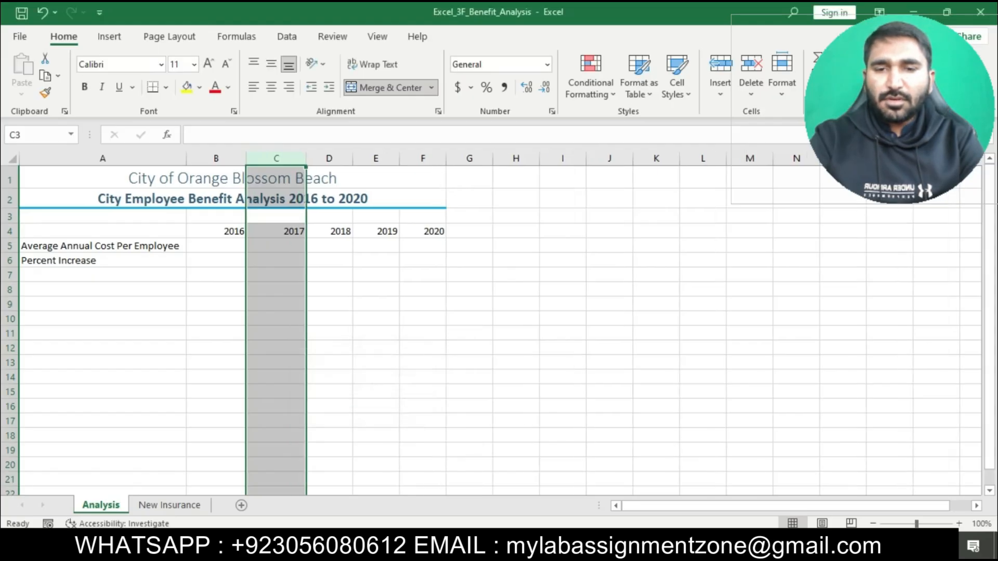
left_click(329, 158)
right_click(343, 160)
left_click(403, 368)
type("1")
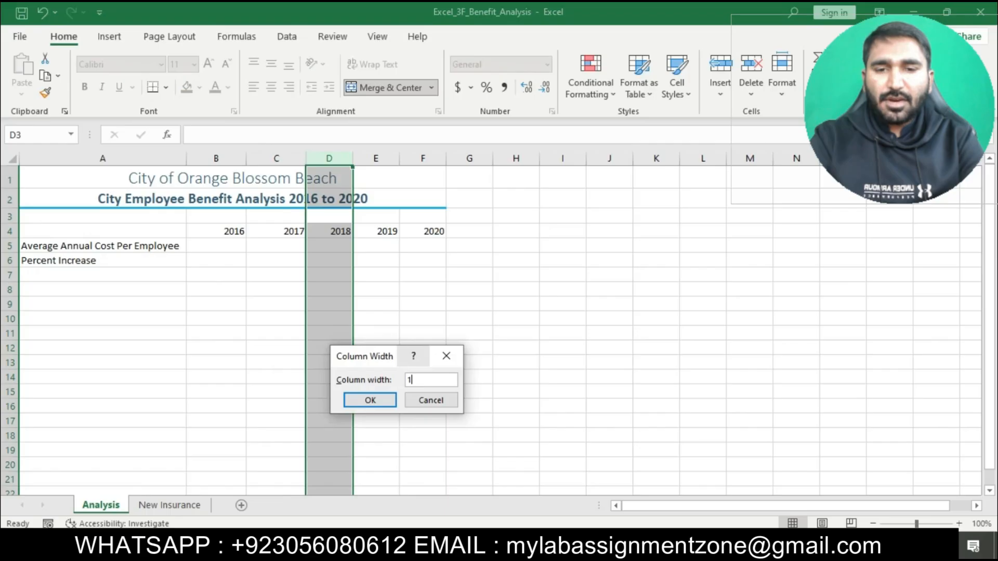
type("1")
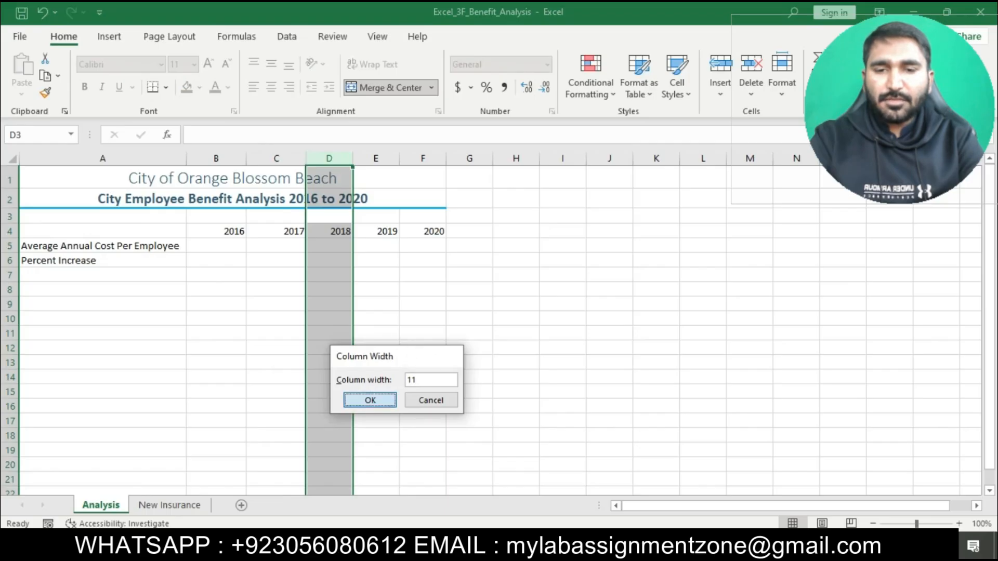
left_click(370, 400)
Step: Set the widths of columns E and F to 11 on the Analysis sheet
left_click(388, 158)
right_click(395, 160)
left_click(455, 364)
type("11")
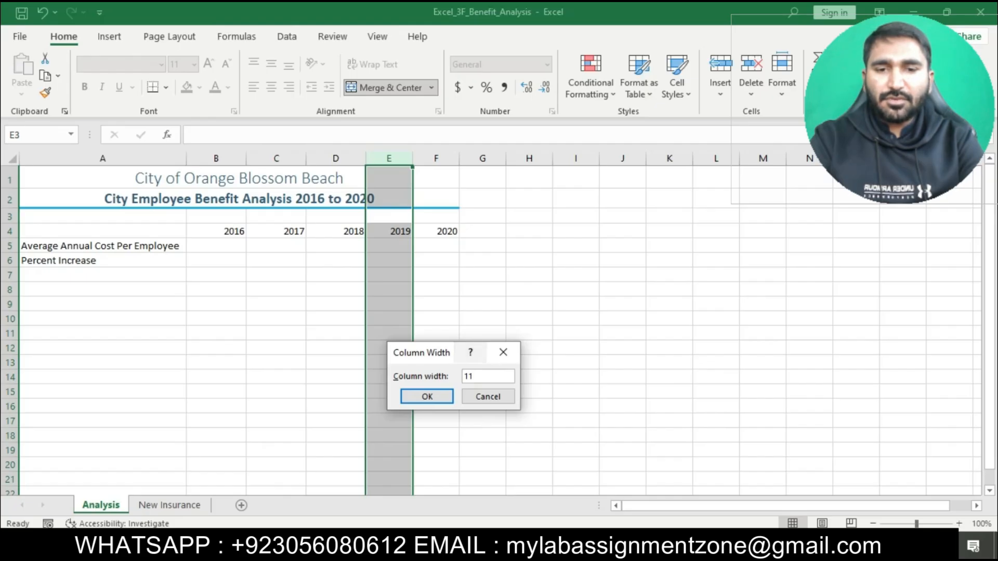
left_click(426, 396)
left_click(449, 158)
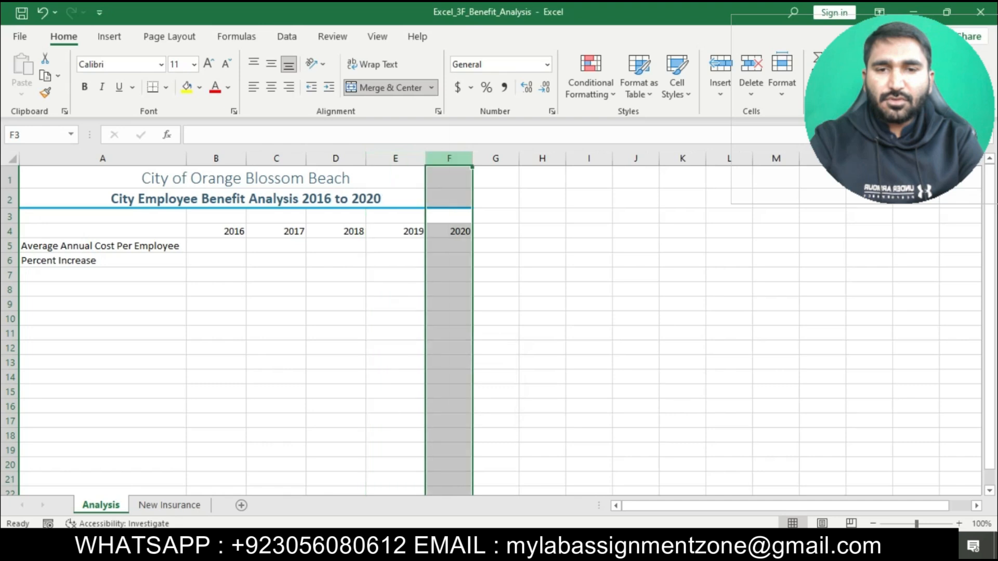
right_click(450, 160)
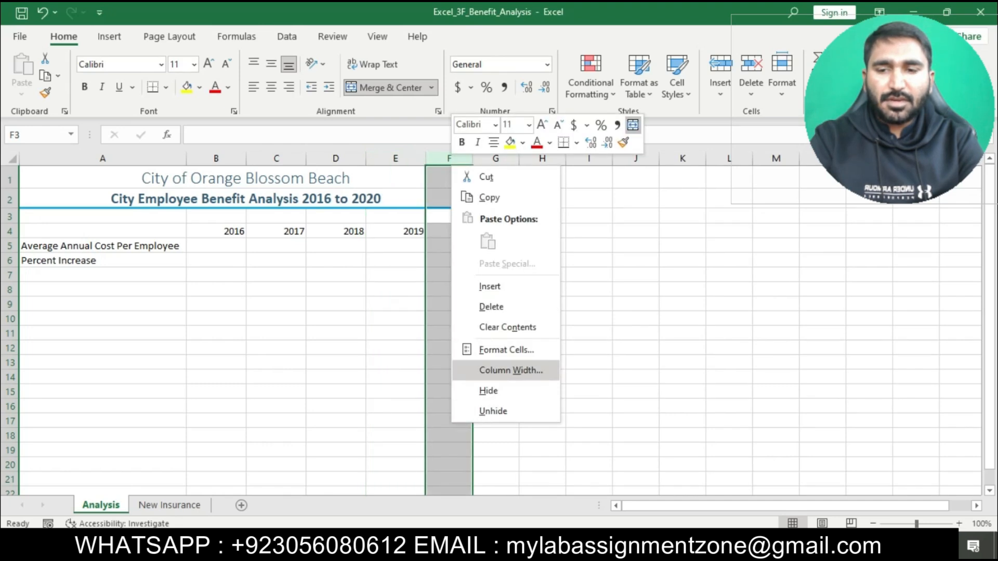
left_click(511, 370)
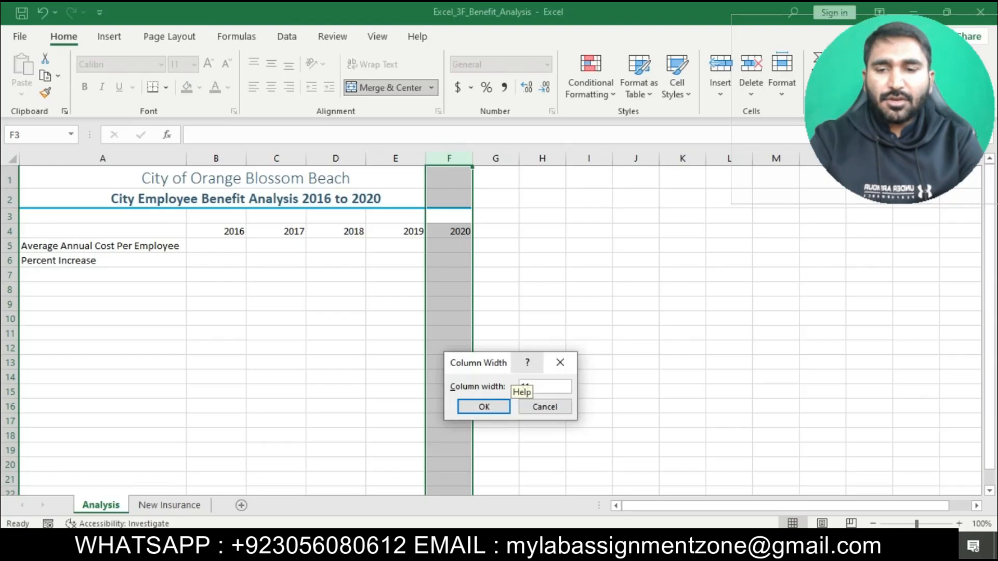
left_click(483, 407)
left_click(552, 406)
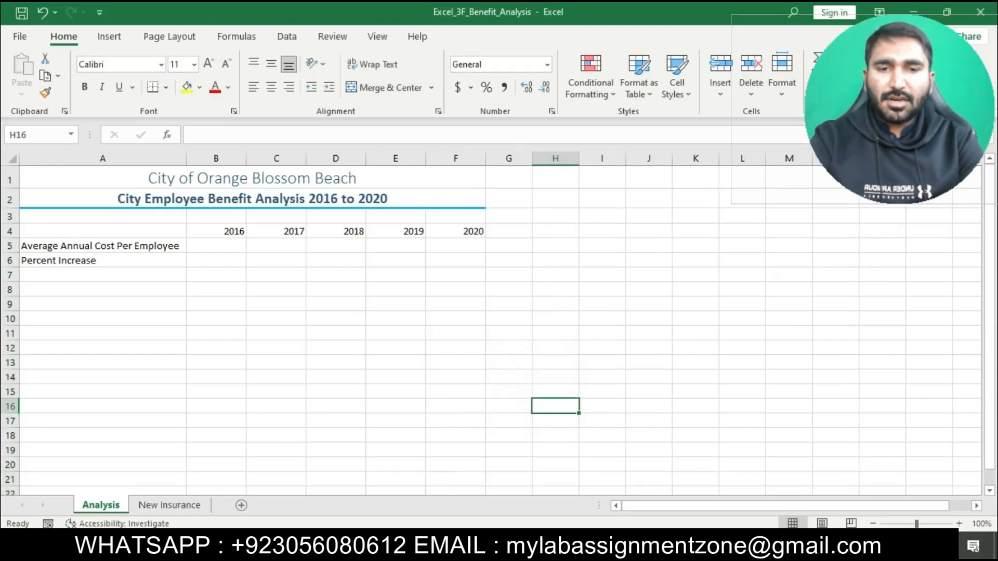
Step: Enter the 2016 cost 21842 in cell B5, checking the value against step 5 of the Word instructions
key("alt+Tab")
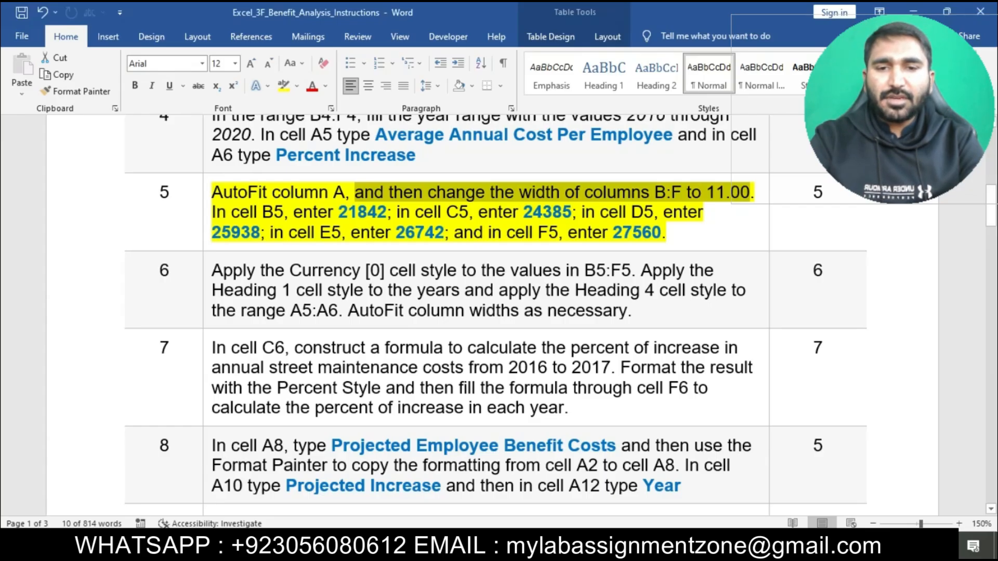
left_click_drag(212, 212, 387, 213)
left_click(482, 546)
left_click(216, 246)
type("21842")
key("alt+Tab")
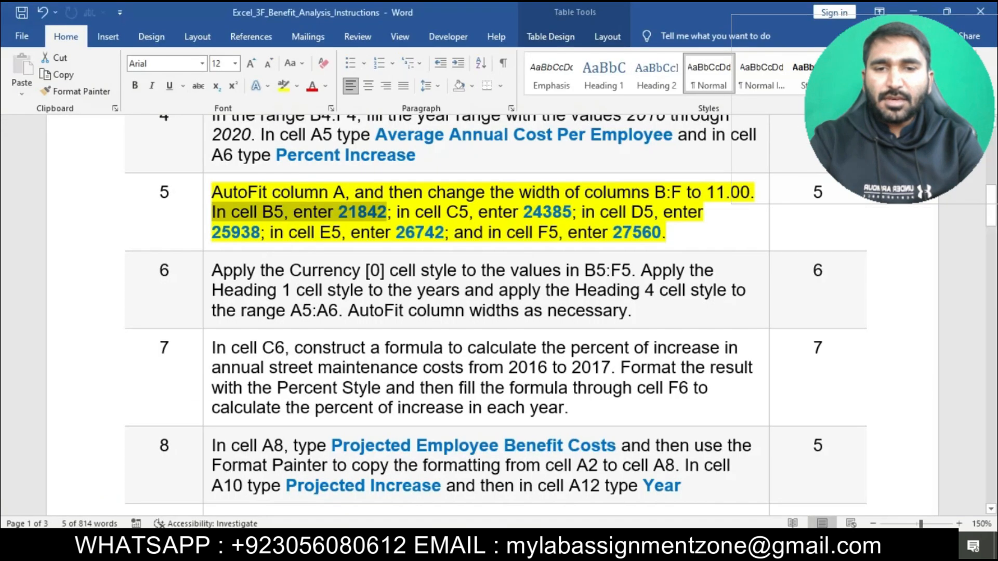
key("alt+Tab")
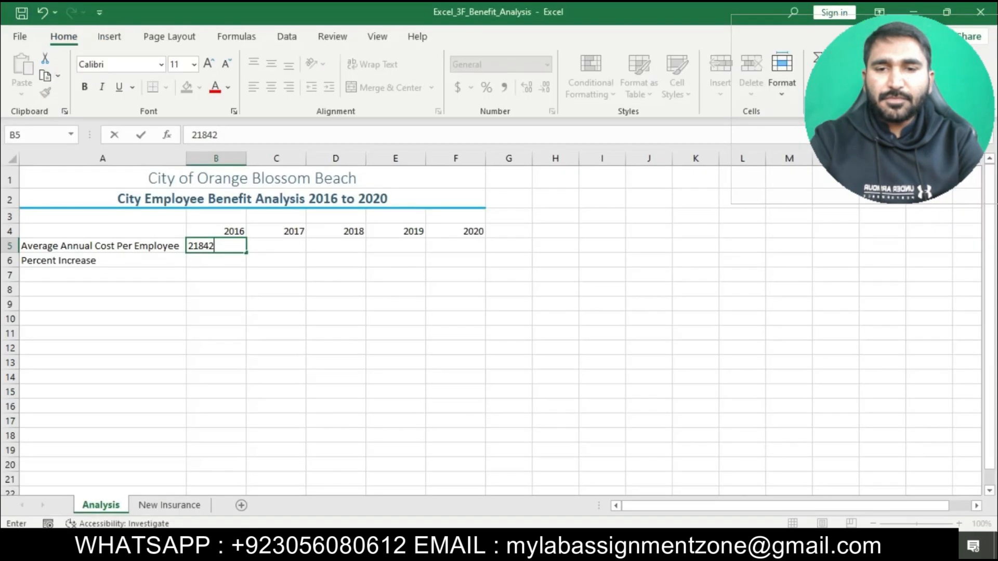
key("Return")
Step: Enter the 2017 cost 24385 in cell C5, as step 5 of the Word instructions states
key("alt+Tab")
left_click_drag(397, 213, 571, 212)
key("alt+Tab")
key("Up")
key("Up")
key("Right")
key("Down")
type("24385")
key("Tab")
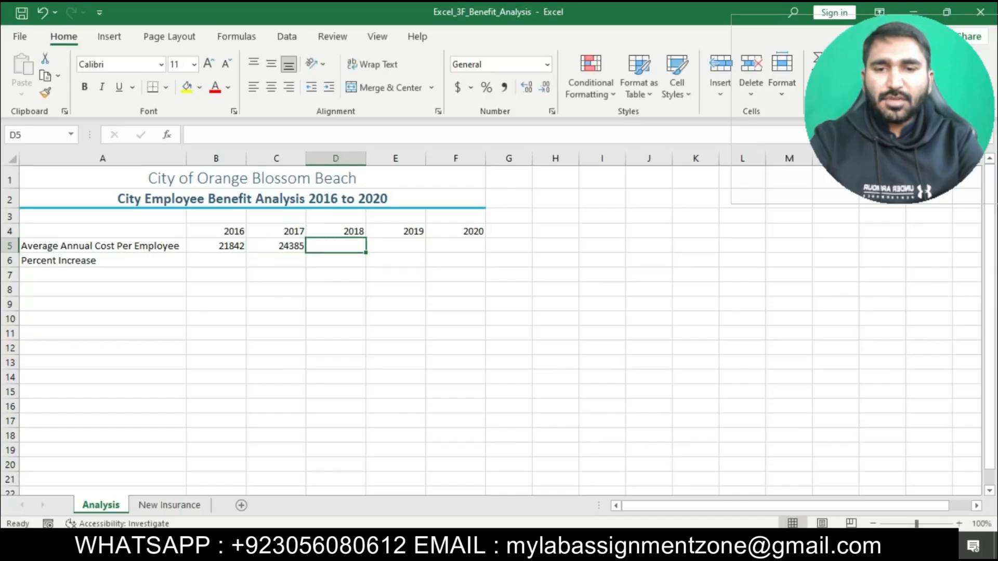
Step: Enter the 2018 cost 25938 in cell D5 from step 5 of the Word instructions, and return to the instructions
key("alt+Tab")
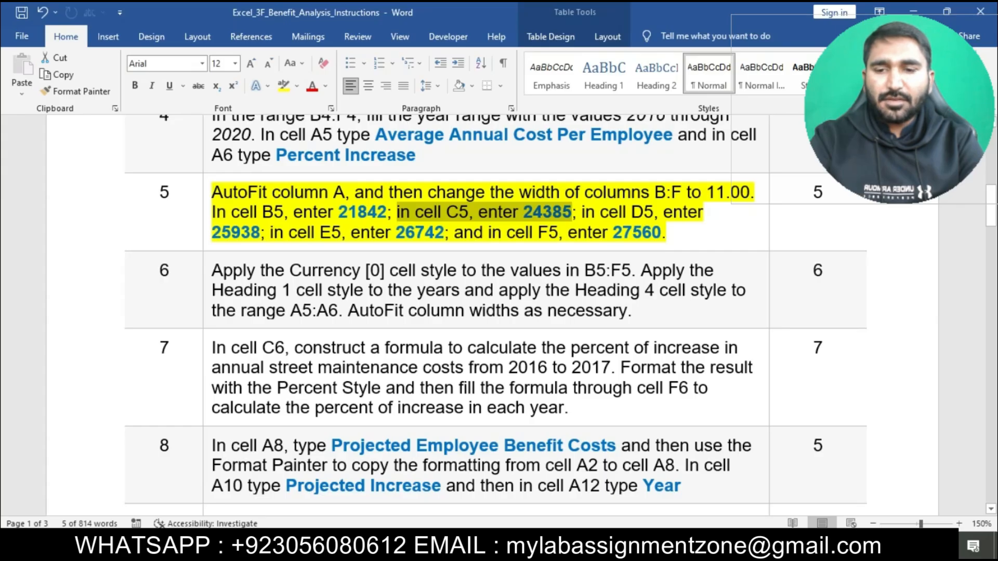
left_click_drag(581, 213, 273, 232)
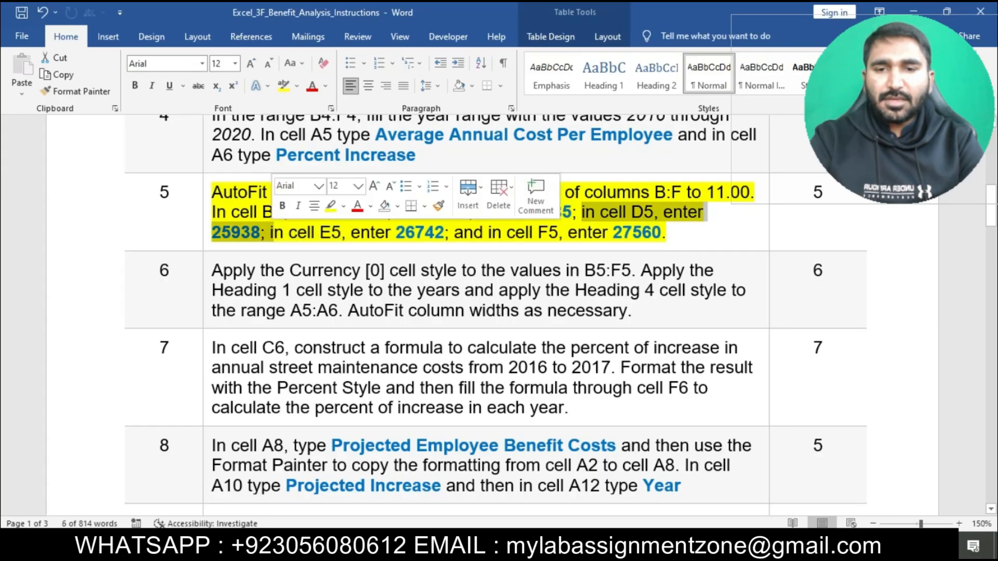
key("alt+Tab")
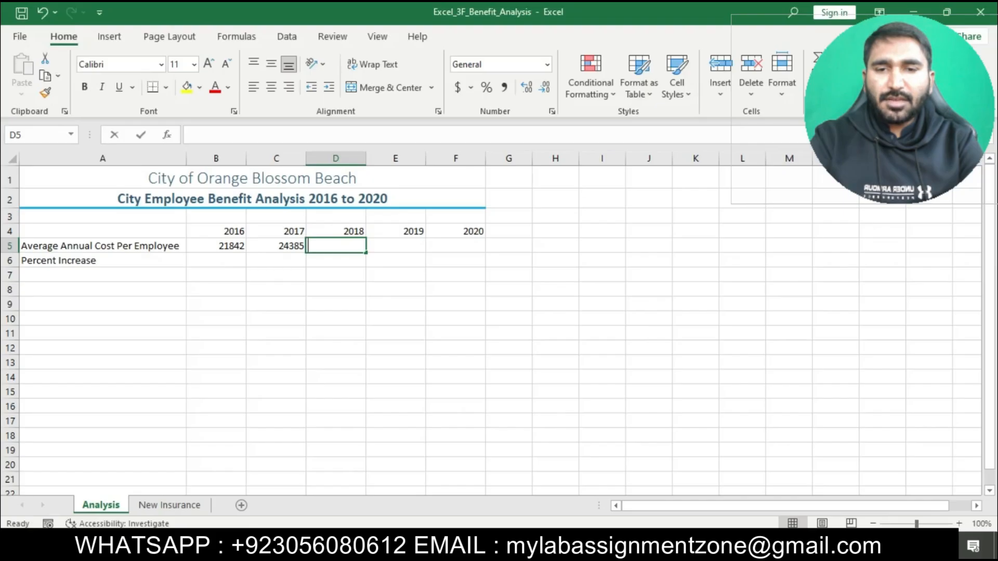
type("2598")
key("BackSpace")
type("38")
key("Tab")
key("alt+Tab")
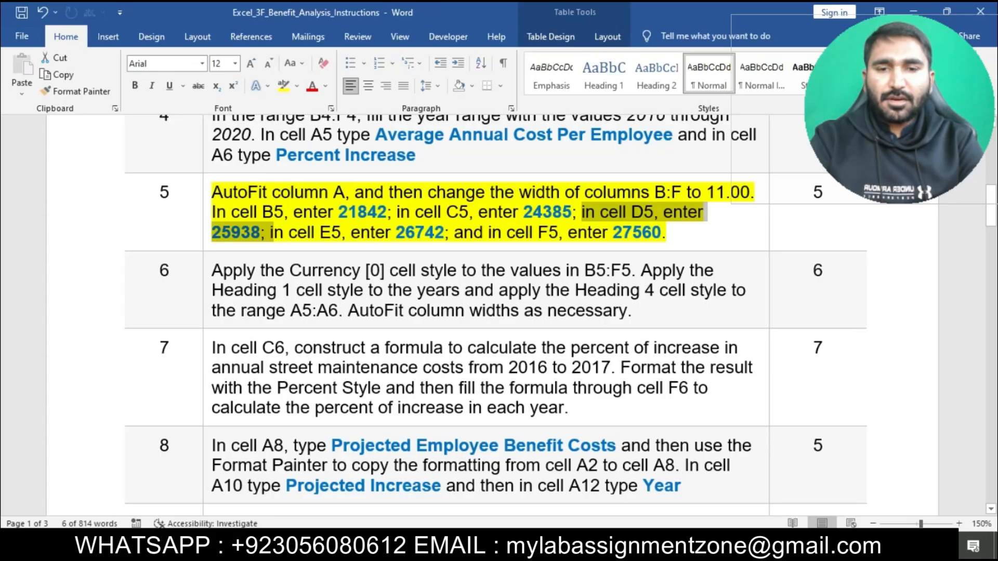
Step: Enter the 2019 cost 26742 in cell E5 of the Analysis sheet, checking the value against step 5 of the Word instructions
left_click_drag(269, 232, 444, 232)
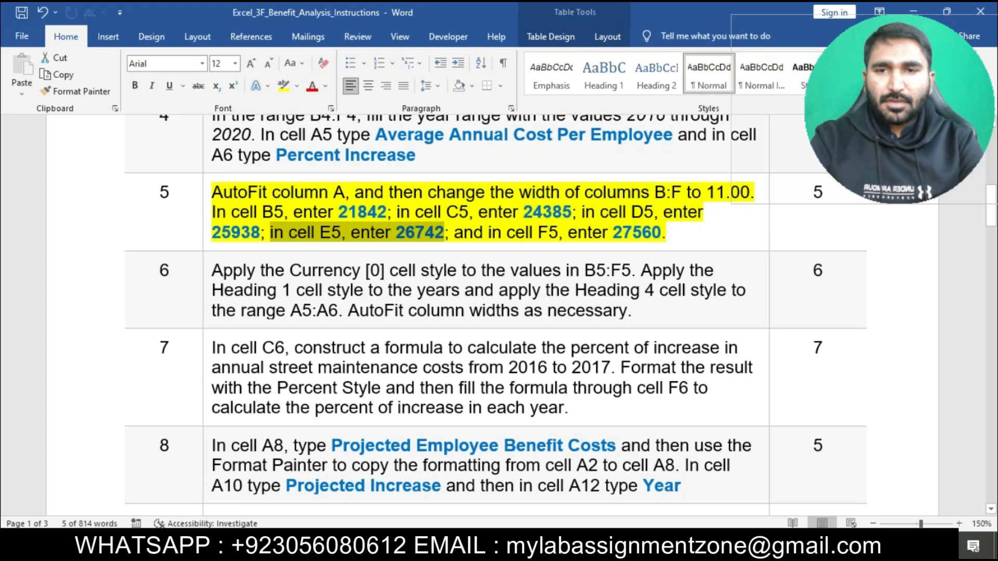
key("alt+Tab")
type("267")
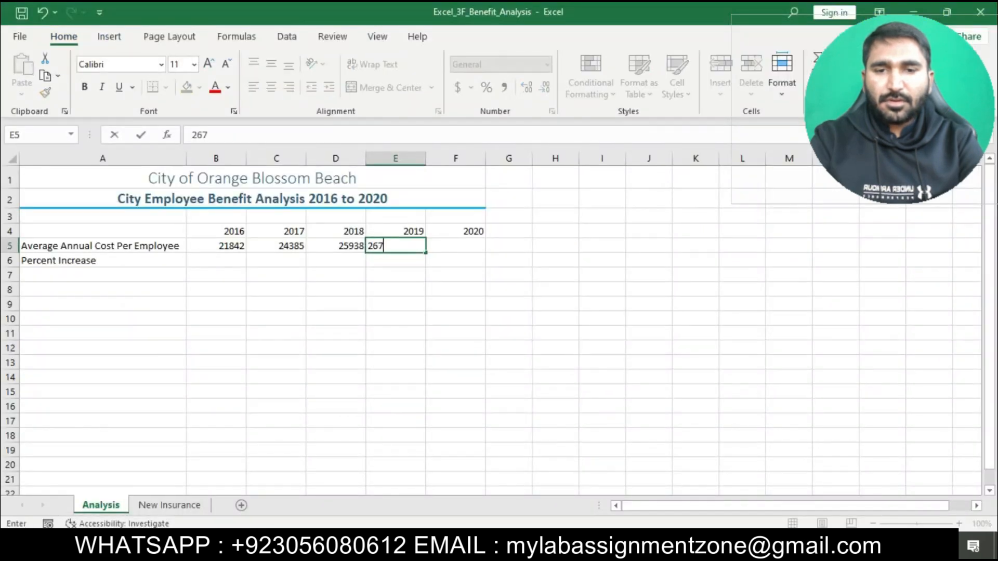
key("alt+Tab")
key("alt+Tab")
type("42")
key("Tab")
Step: Look up the 2020 cost in step 5 of the Word instructions and enter 27560 in cell F5
key("alt+Tab")
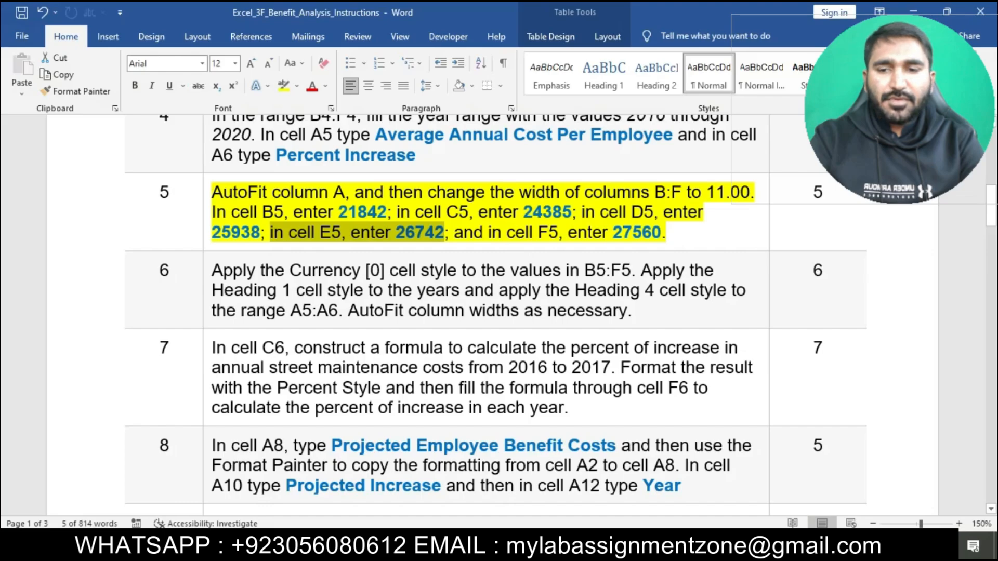
left_click_drag(455, 233, 671, 234)
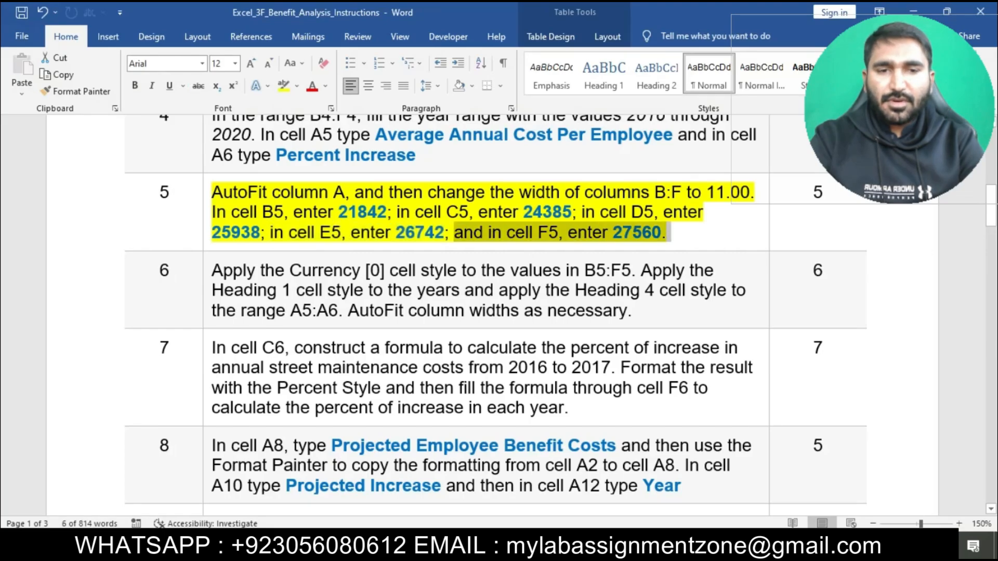
key("alt+Tab")
type("27560")
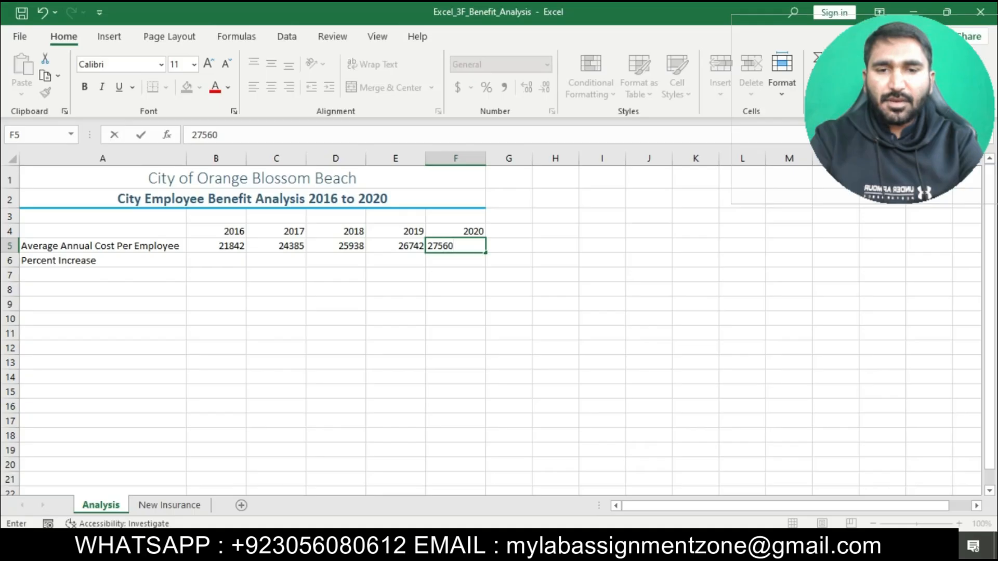
key("Return")
Step: Return to the Word instructions, remove the yellow highlight from step 5 and highlight the step 6 text in yellow instead
key("alt+Tab")
left_click(572, 212)
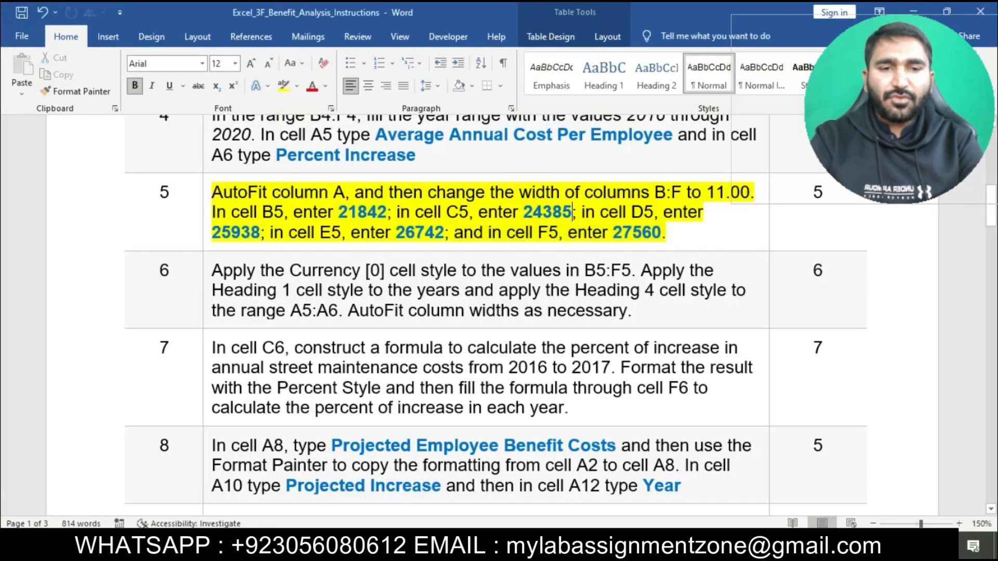
left_click_drag(212, 192, 666, 232)
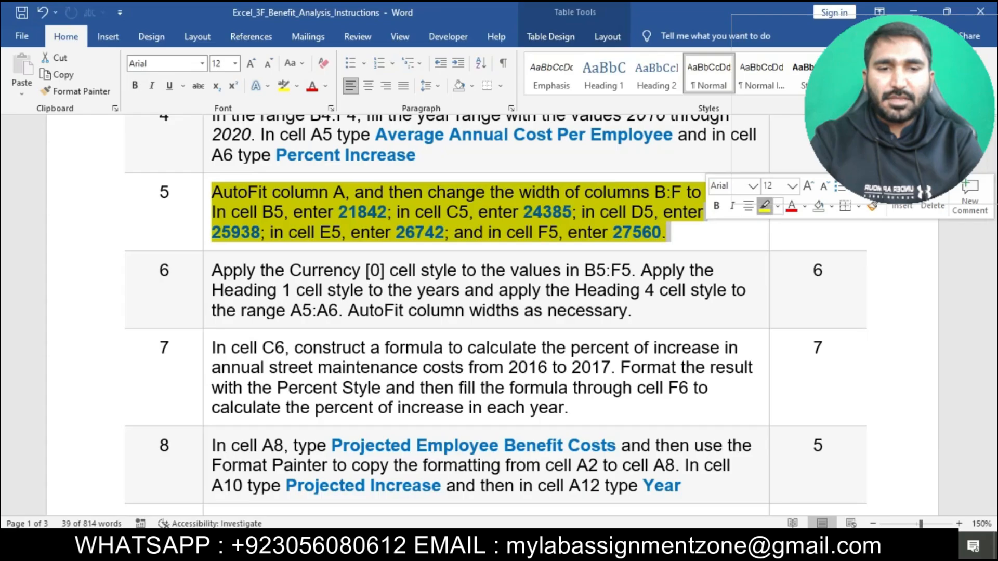
left_click(765, 206)
scroll(765, 205, "down", 1)
mouse_move(212, 220)
left_mouse_down()
mouse_move(323, 240)
mouse_move(631, 261)
left_mouse_up()
left_click(696, 243)
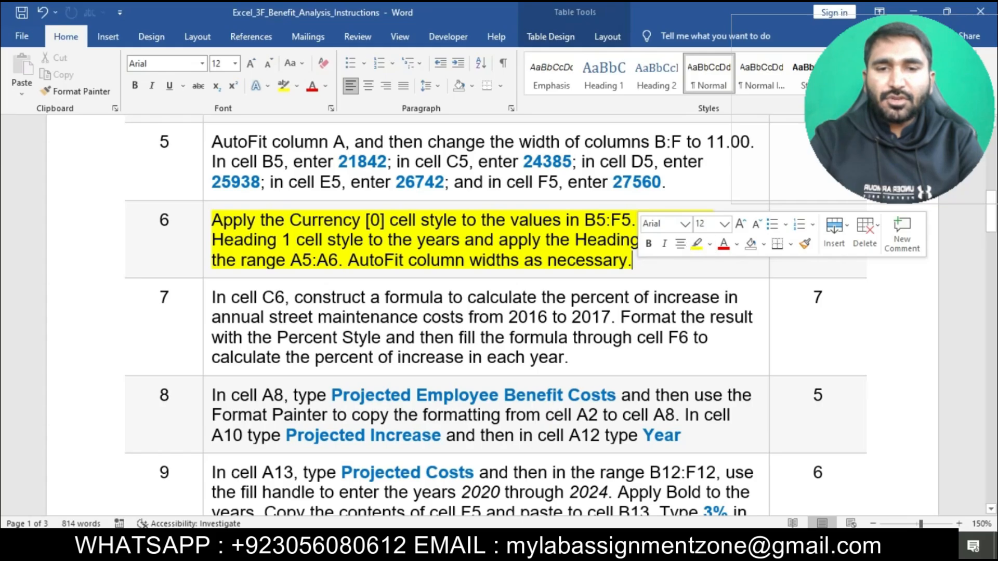
left_click(619, 261)
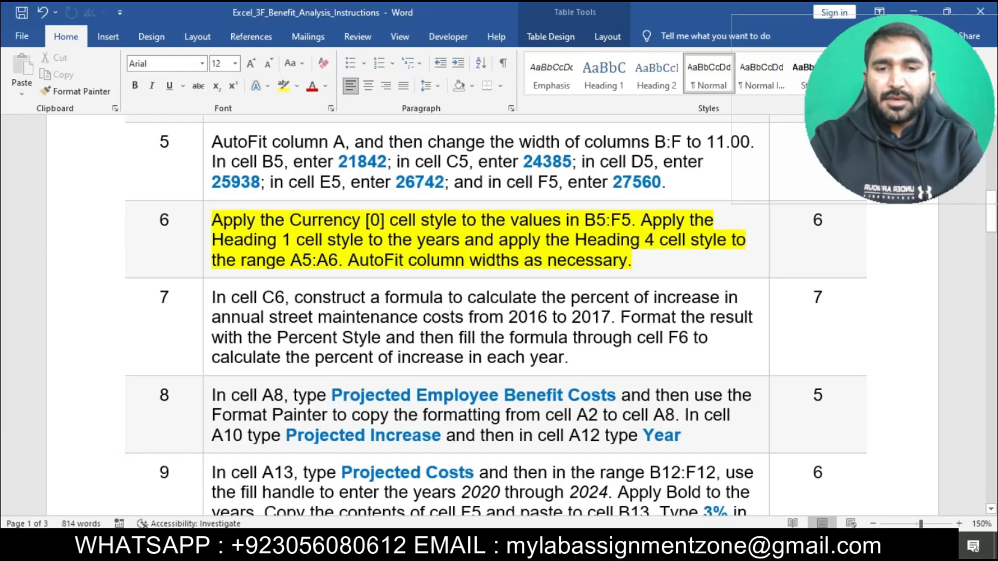
Step: Apply the Currency [0] cell style to the cost values in B5:F5 in Excel, as step 6 of the instructions states
left_click_drag(211, 220, 631, 220)
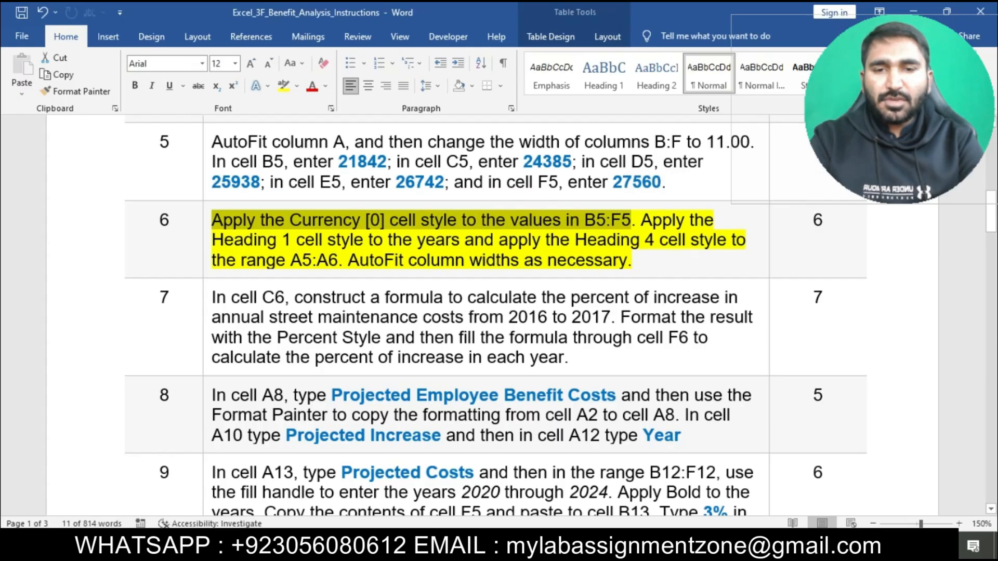
key("alt+Tab")
left_click_drag(216, 246, 455, 246)
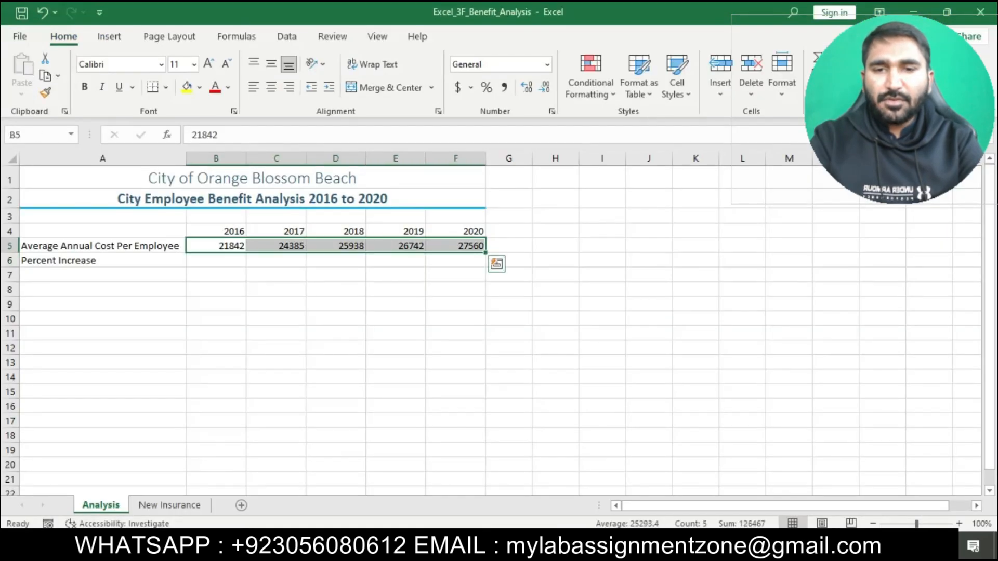
key("alt+Tab")
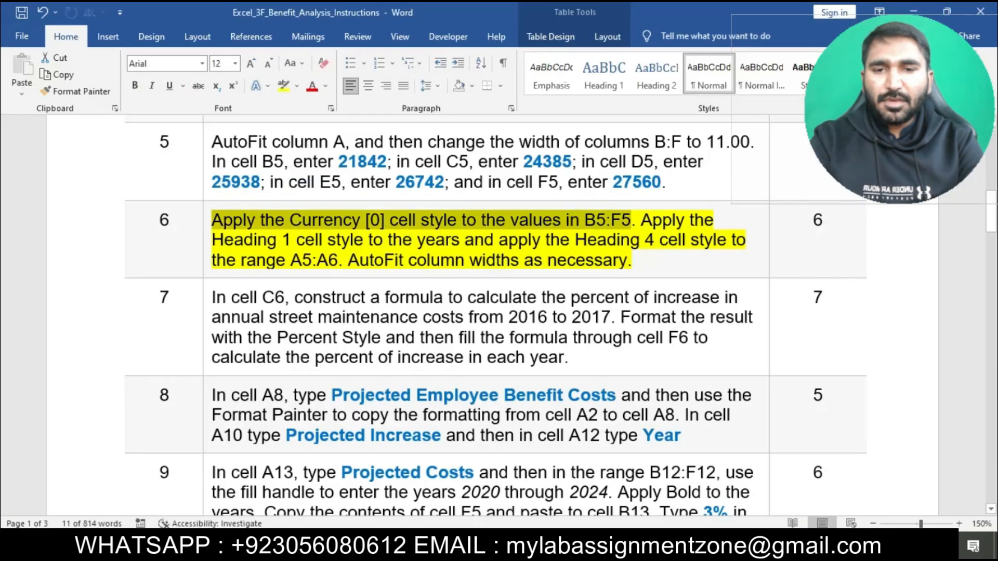
key("alt+Tab")
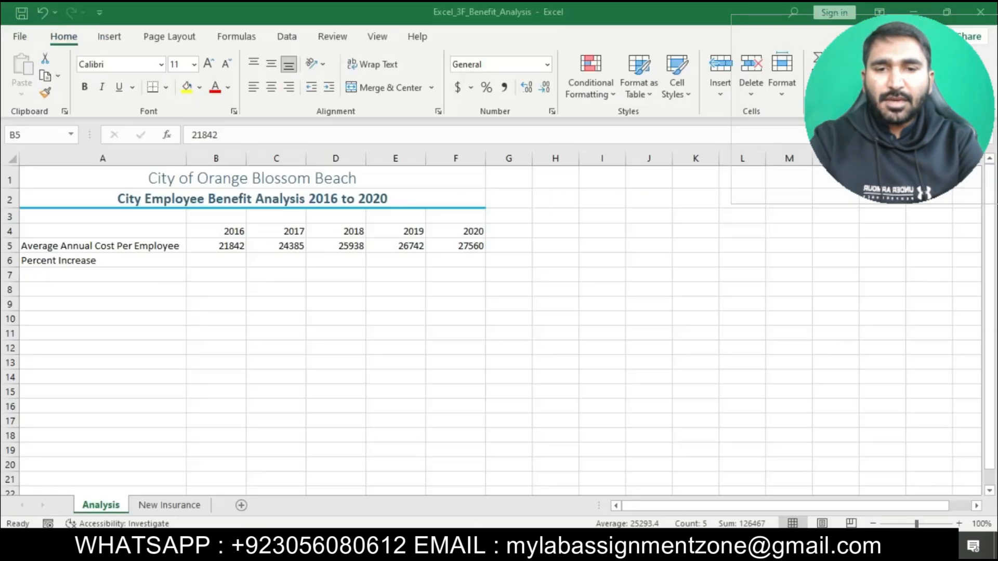
left_click(676, 78)
scroll(787, 406, "down", 1)
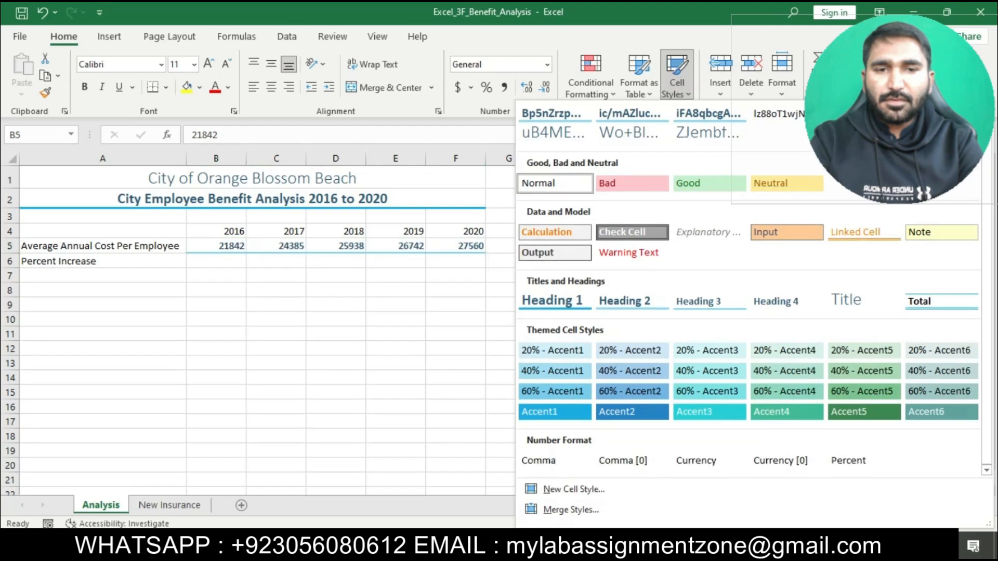
left_click(787, 461)
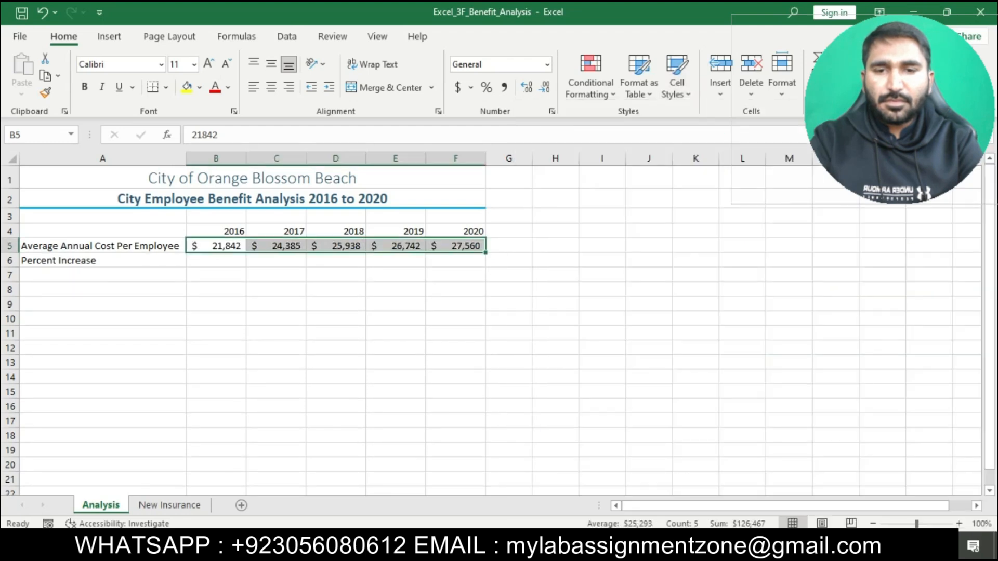
Step: Read the heading style instructions in step 6, and apply the Heading 1 cell style to the years in B4:F4 in Excel
key("alt+Tab")
left_click_drag(641, 220, 496, 240)
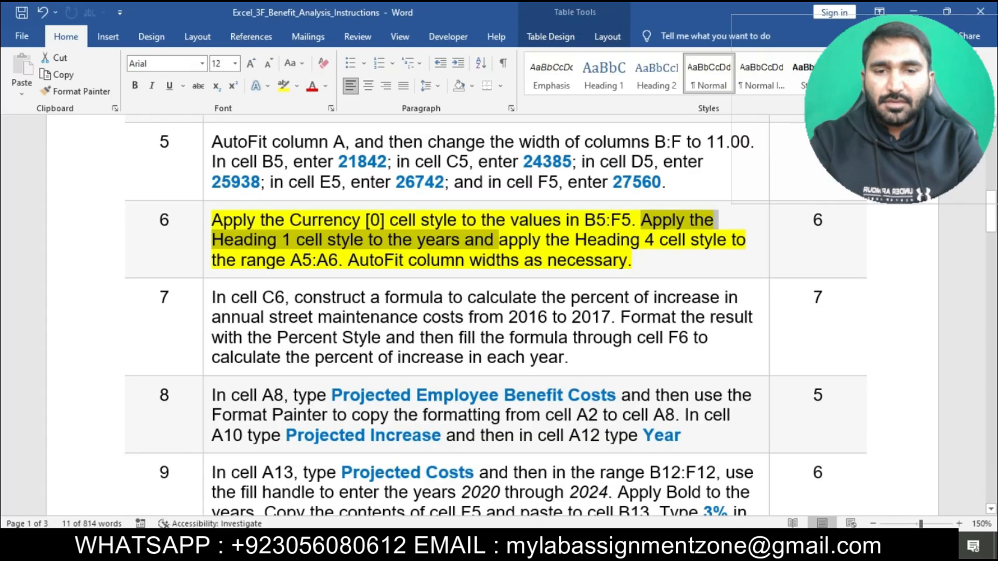
left_click_drag(496, 240, 346, 260)
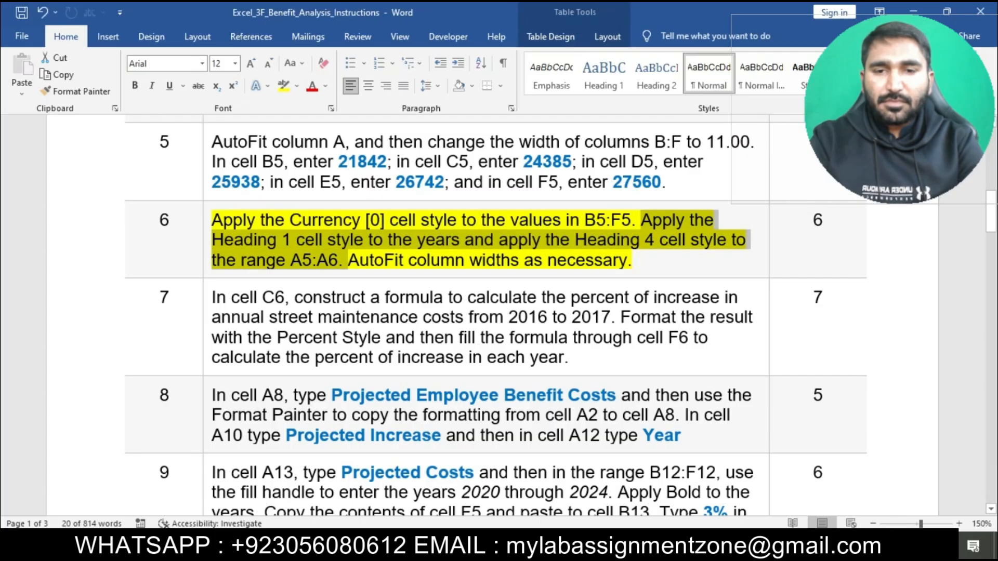
key("alt+Tab")
left_click_drag(228, 231, 467, 230)
left_click(676, 84)
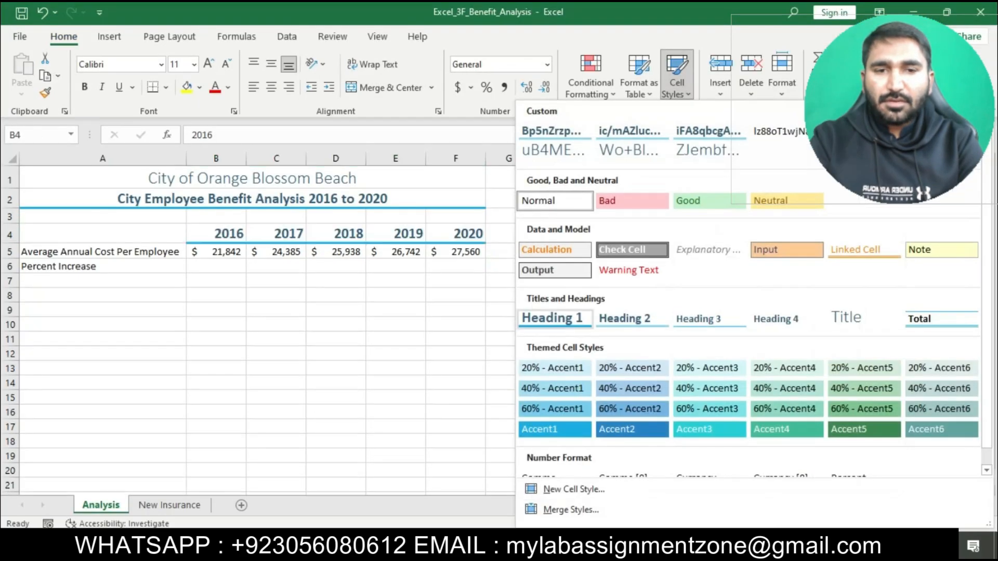
left_click(559, 316)
left_click(555, 325)
Step: Recheck step 6 in Word and apply the Heading 4 cell style to the row labels in A5:A6 in Excel
key("alt+Tab")
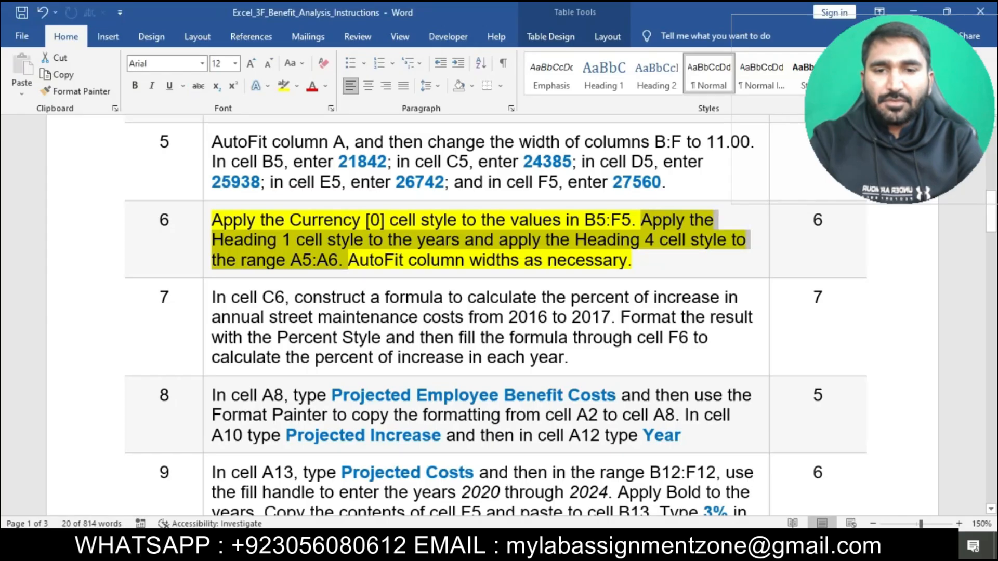
key("alt+Tab")
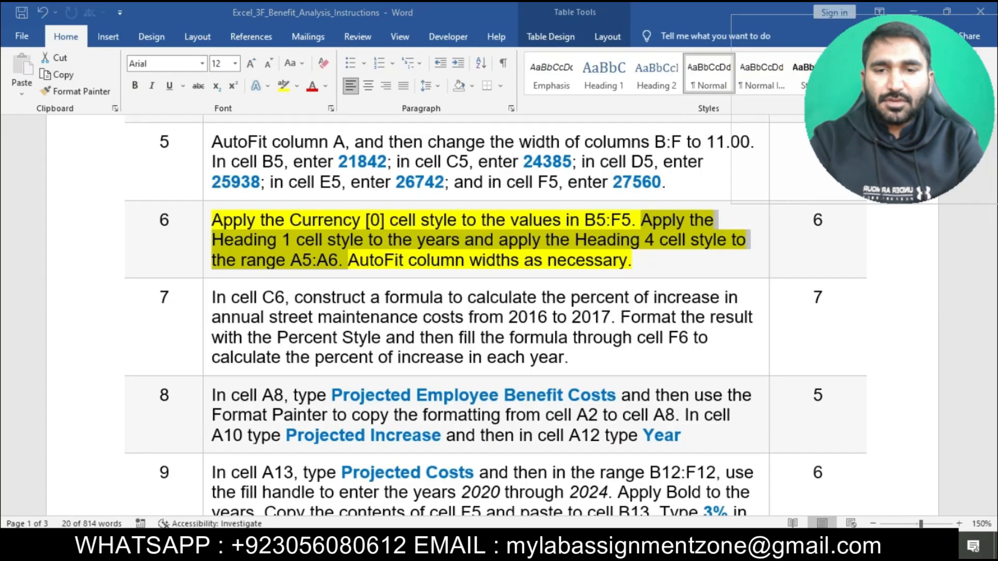
left_click_drag(102, 252, 102, 266)
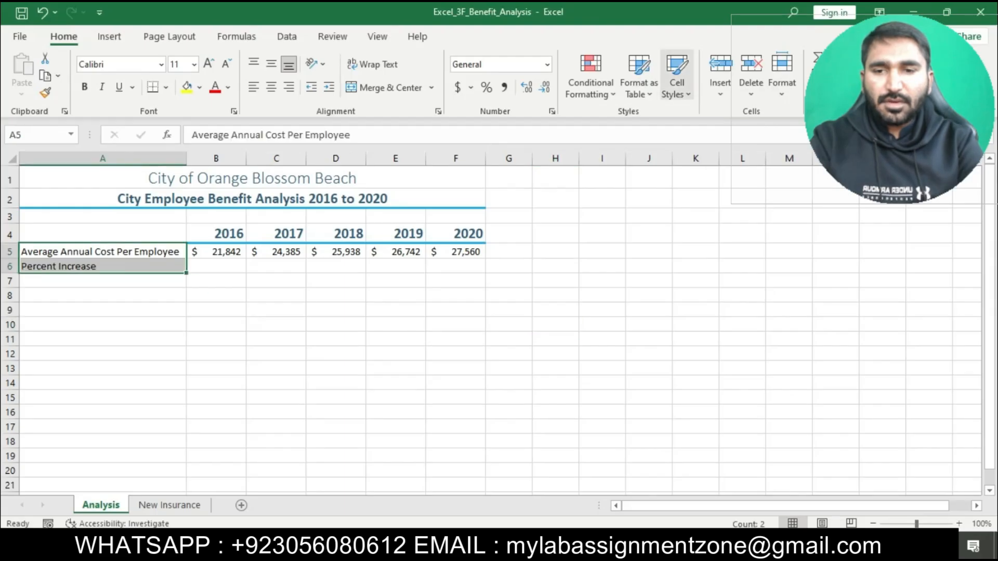
left_click(676, 83)
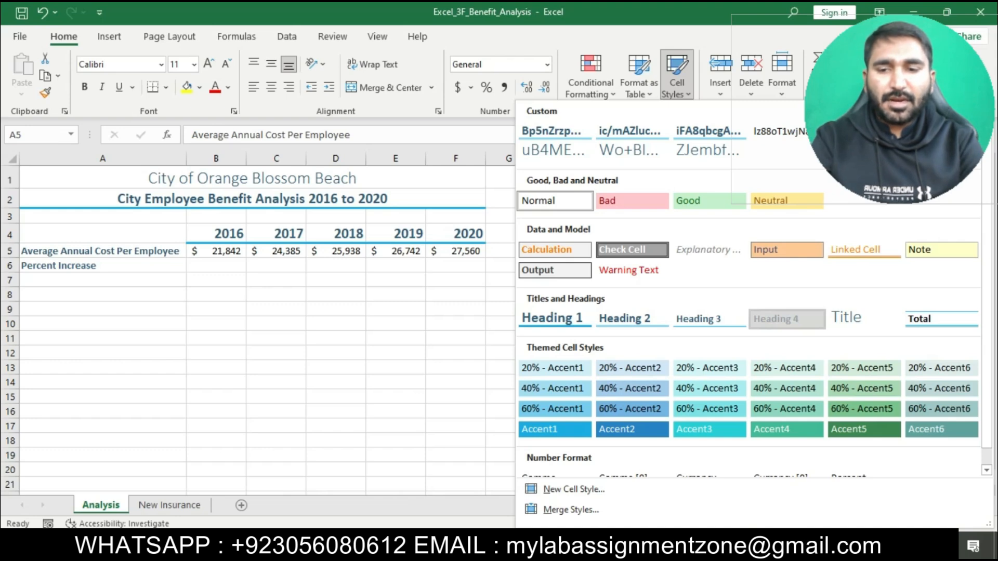
left_click(786, 319)
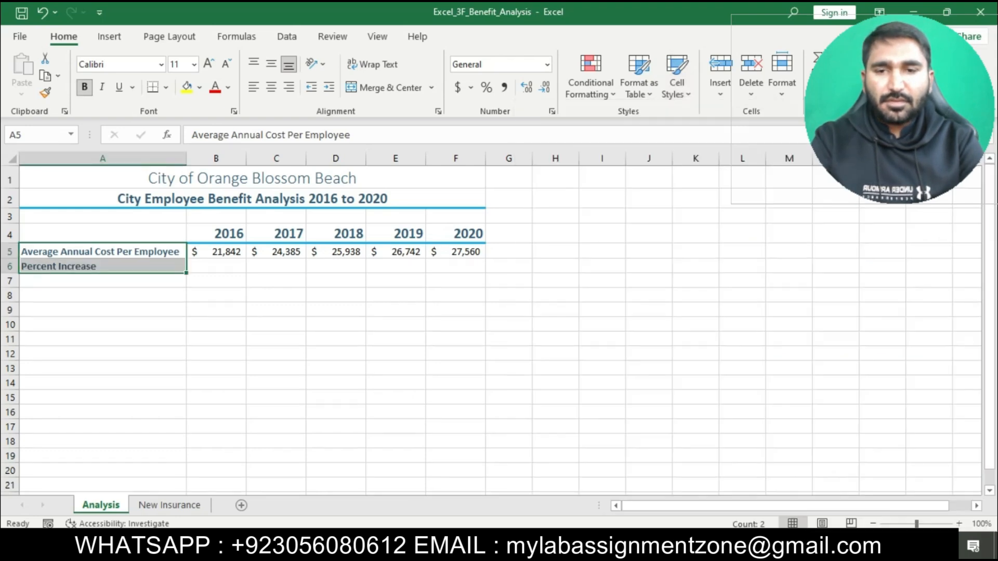
Step: Read the AutoFit instruction in step 6 and check the Analysis sheet's column widths against it
key("alt+Tab")
left_click_drag(348, 260, 628, 260)
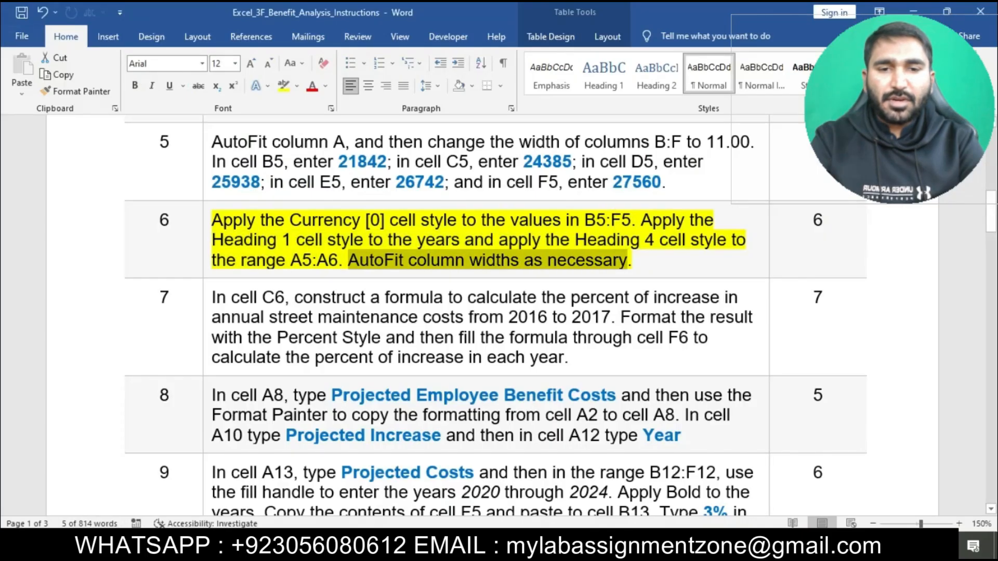
key("alt+Tab")
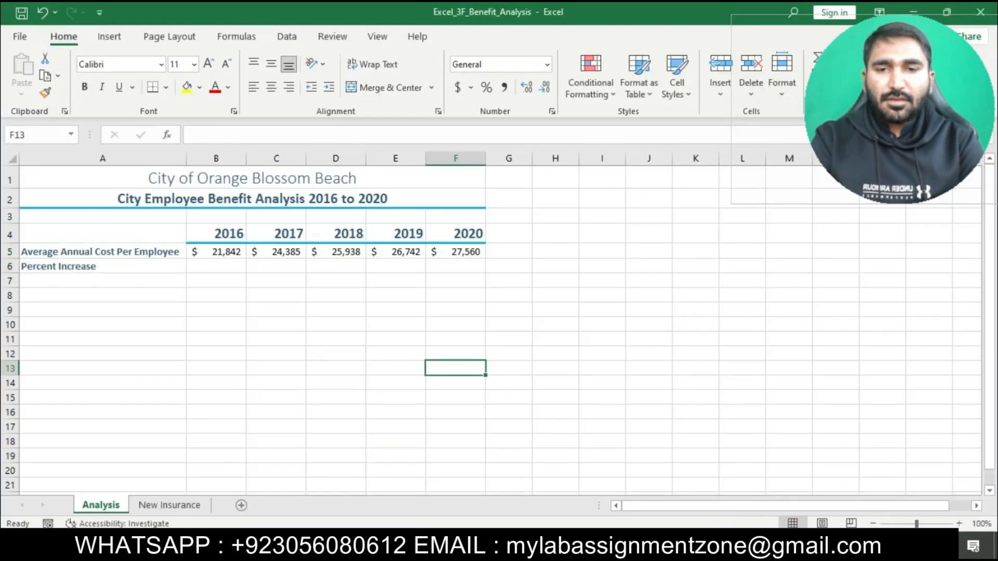
Step: Switch to the Word instructions and remove the yellow highlight from the step 6 text
key("alt+Tab")
left_click(502, 261)
left_click_drag(212, 220, 635, 259)
left_click(713, 231)
left_click(594, 260)
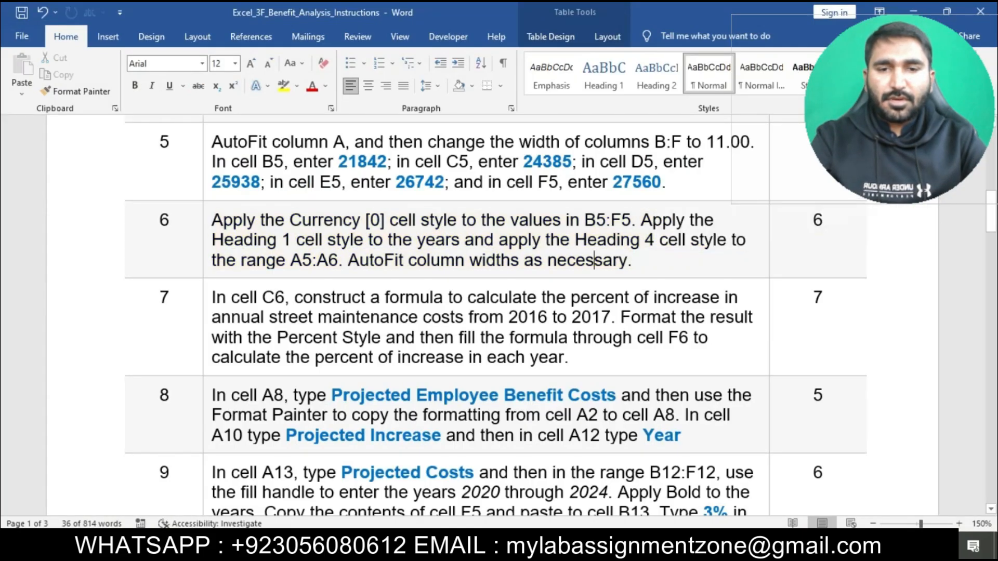
scroll(594, 260, "down", 20)
scroll(594, 260, "down", 6)
scroll(594, 260, "up", 20)
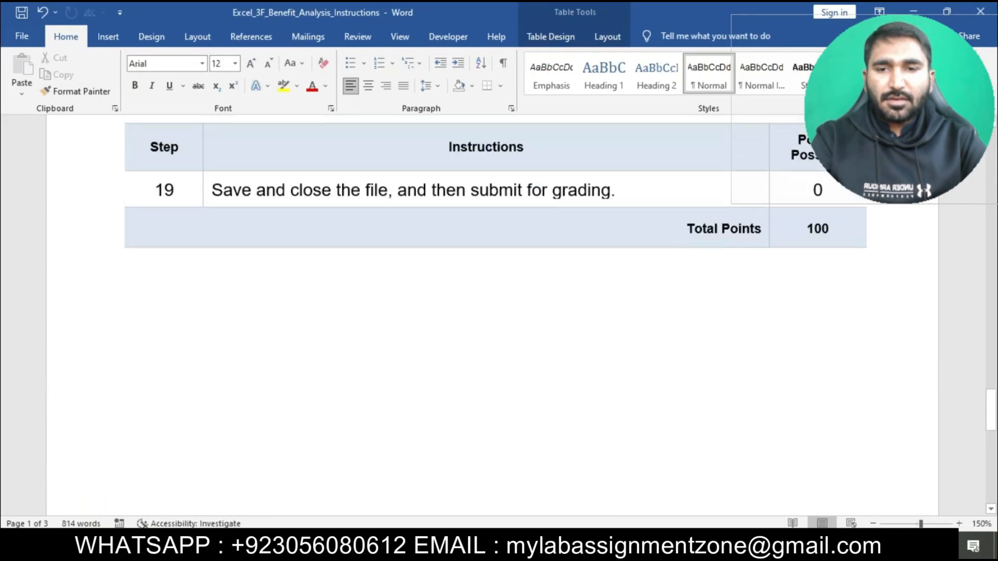